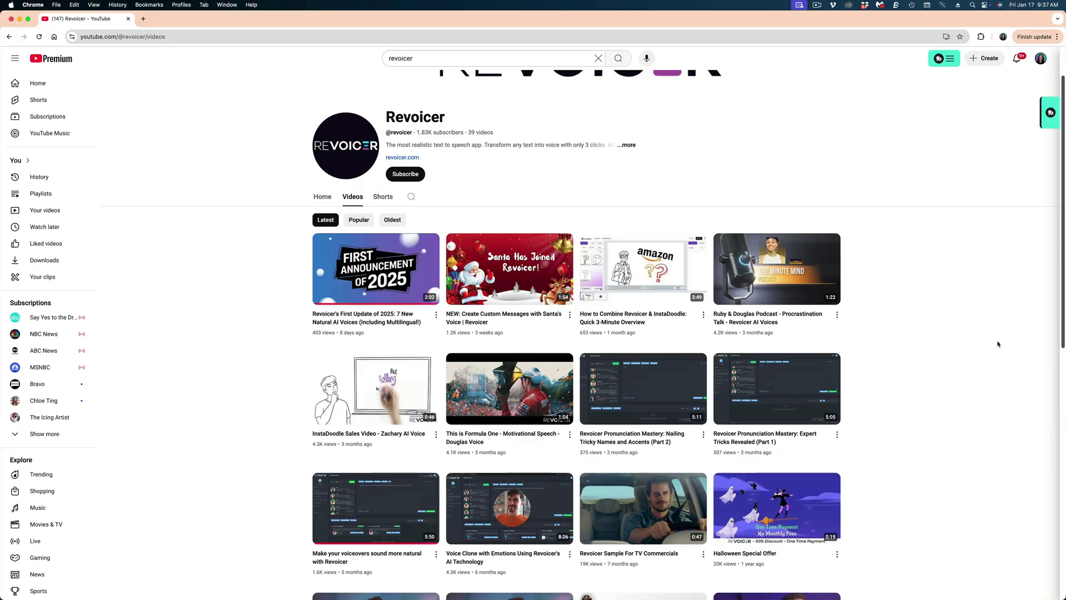
# Browse the video list of Revoicer's YouTube channel
pyautogui.scroll(-1, 998, 343)
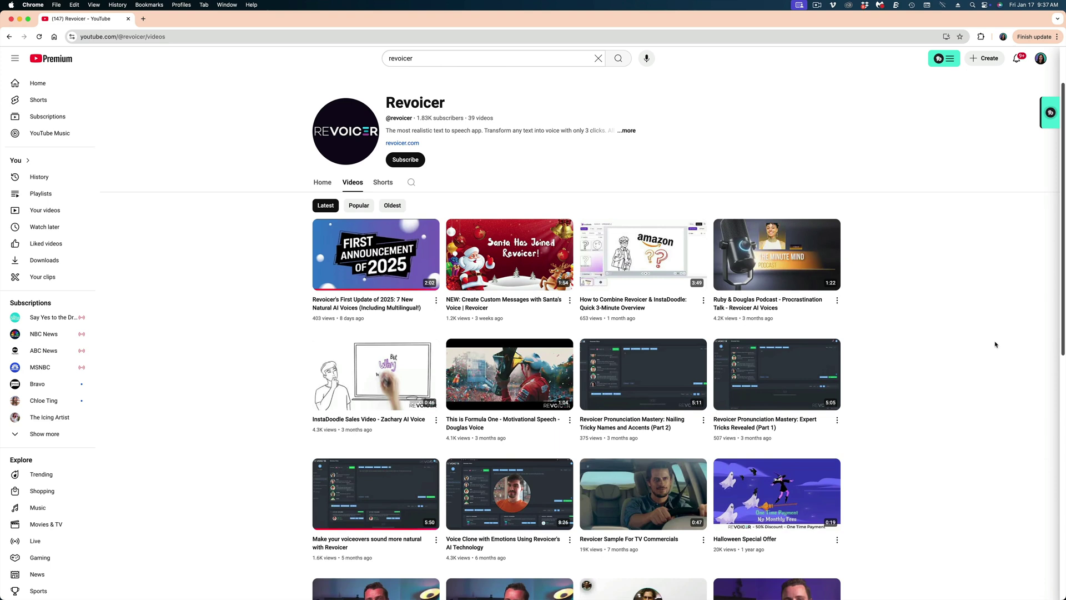
pyautogui.scroll(-7, 993, 342)
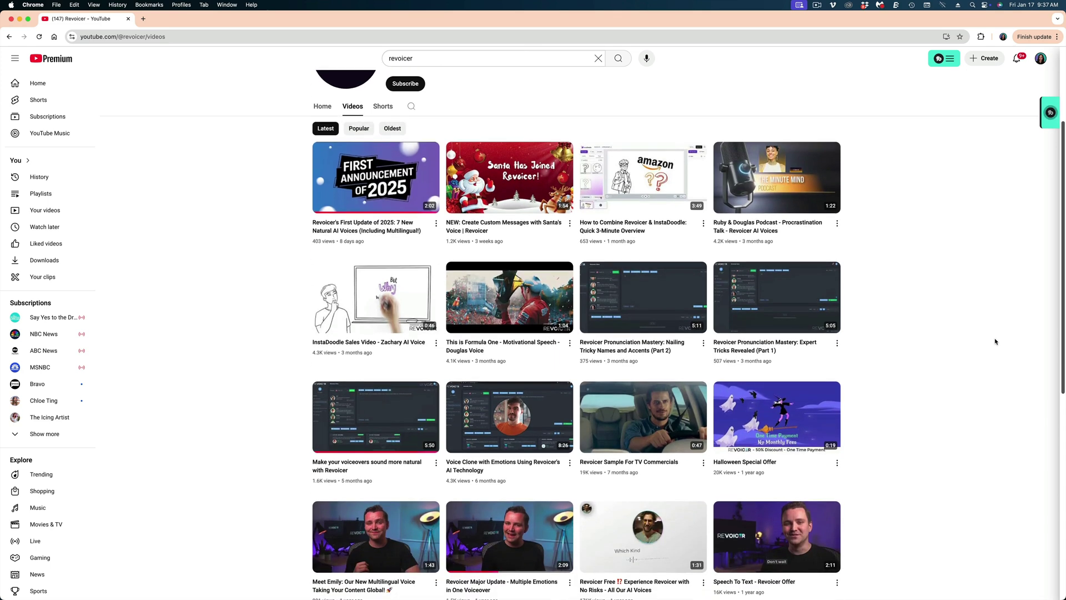
pyautogui.scroll(-5, 992, 338)
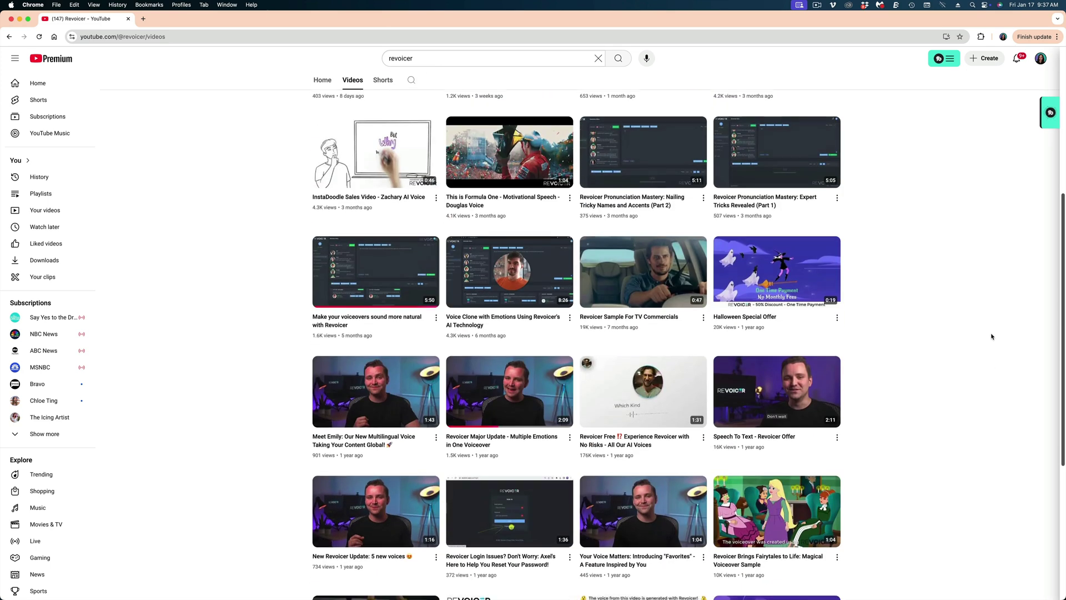
pyautogui.scroll(-4, 991, 336)
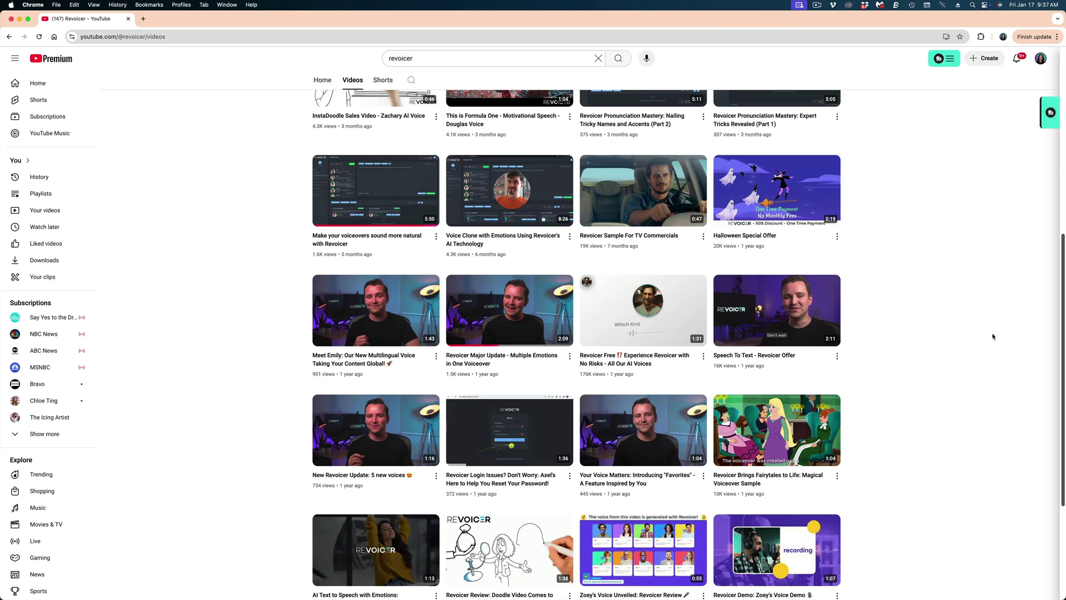
pyautogui.scroll(-3, 988, 330)
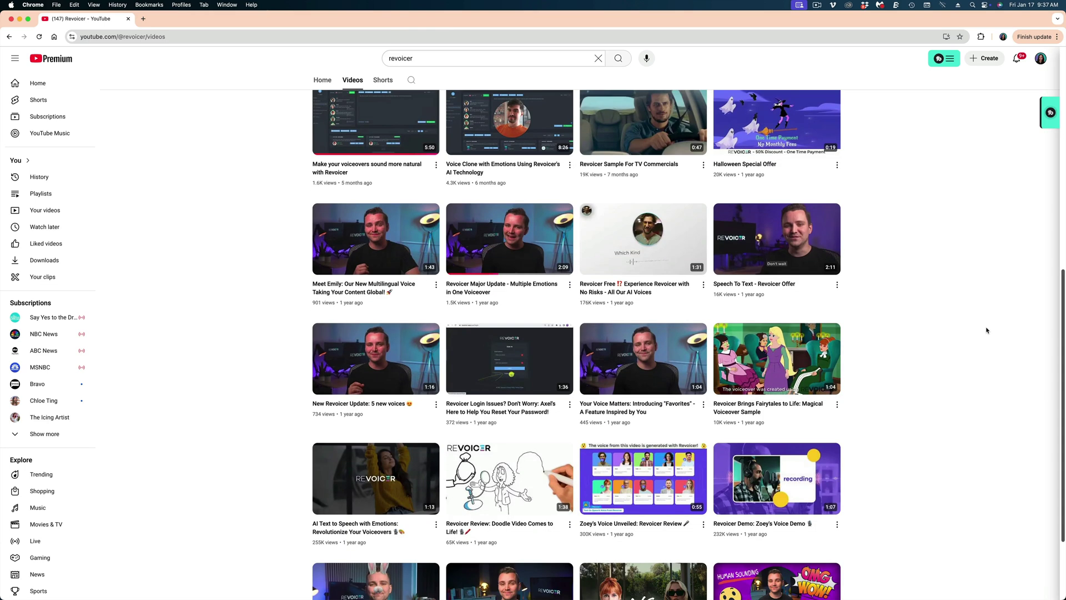
pyautogui.scroll(-3, 986, 330)
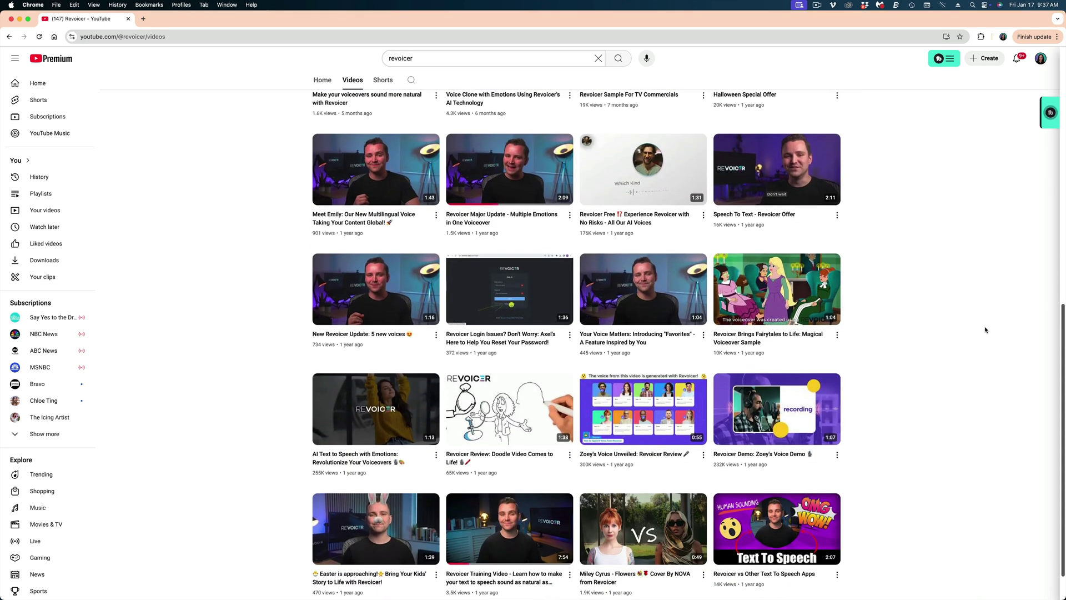
pyautogui.scroll(-2, 983, 332)
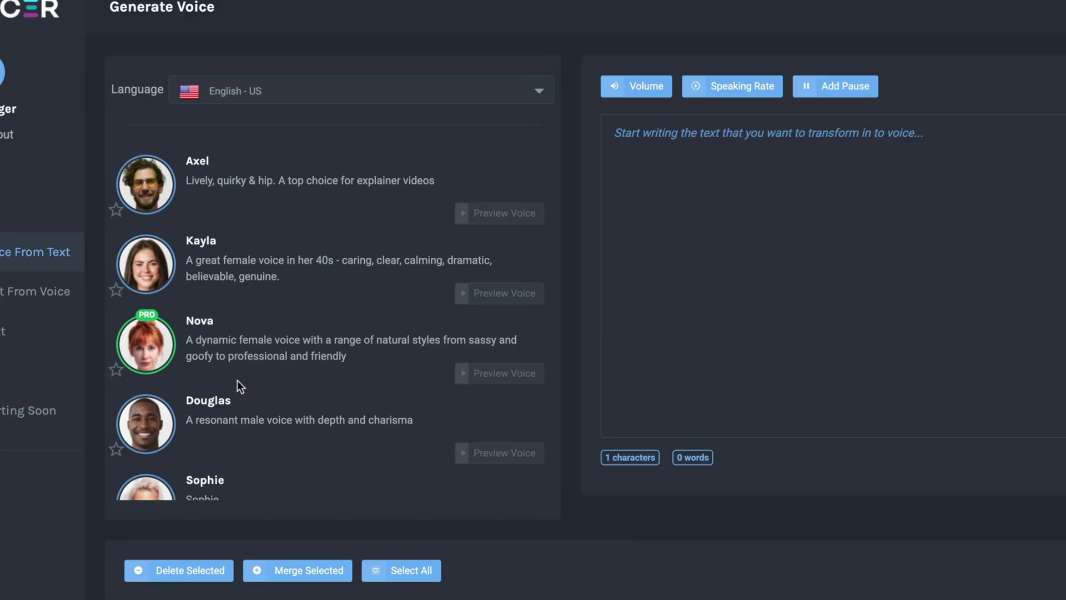
# Look through the English - US voices in Revoicer and preview the Axel voice
pyautogui.scroll(-15, 256, 362)
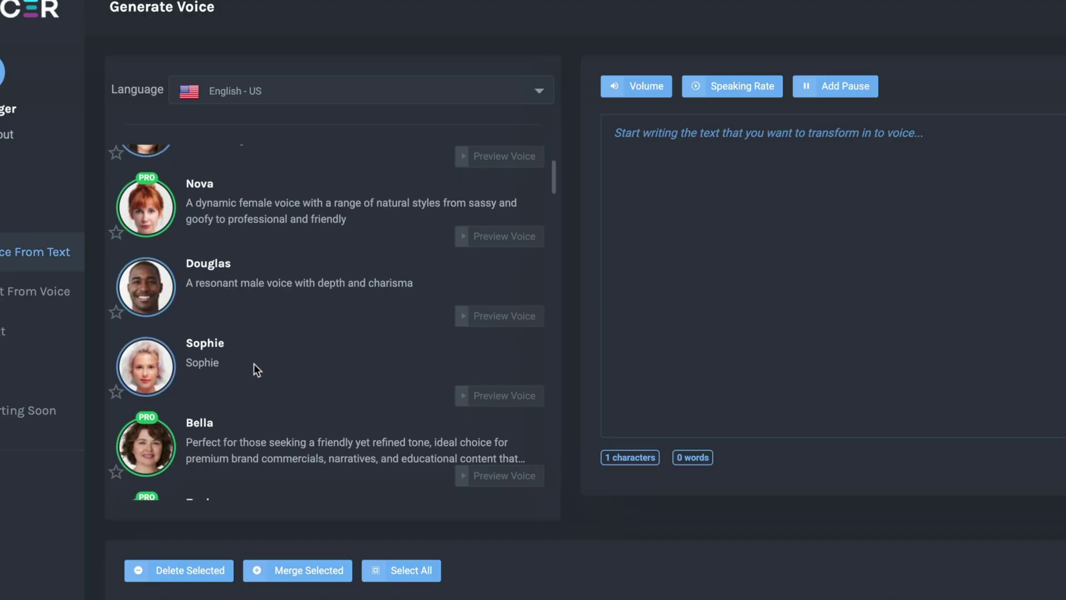
pyautogui.scroll(-20, 255, 358)
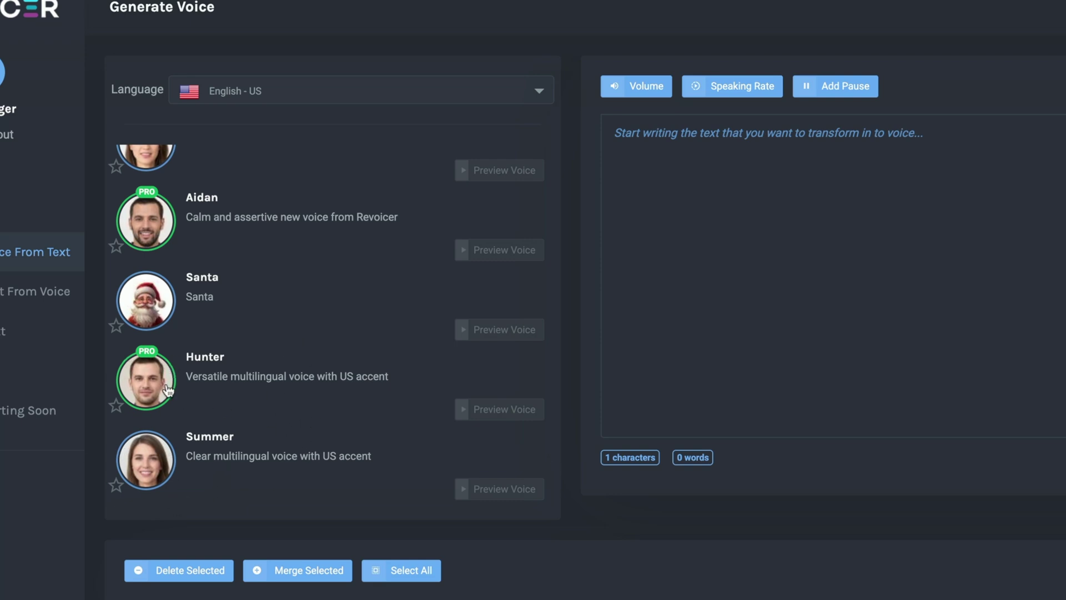
pyautogui.scroll(15, 324, 404)
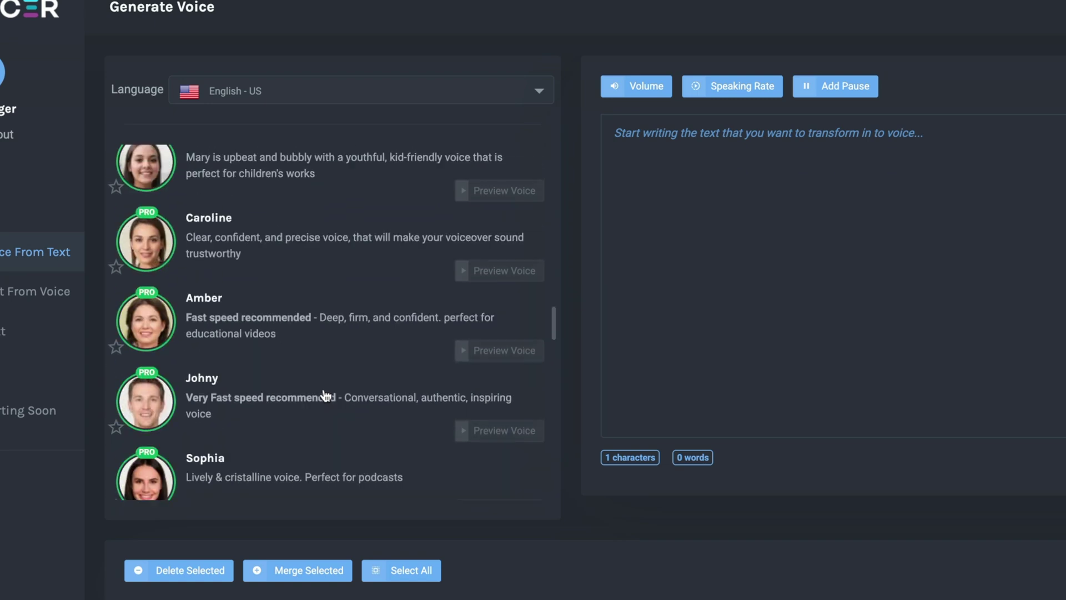
pyautogui.scroll(8, 325, 395)
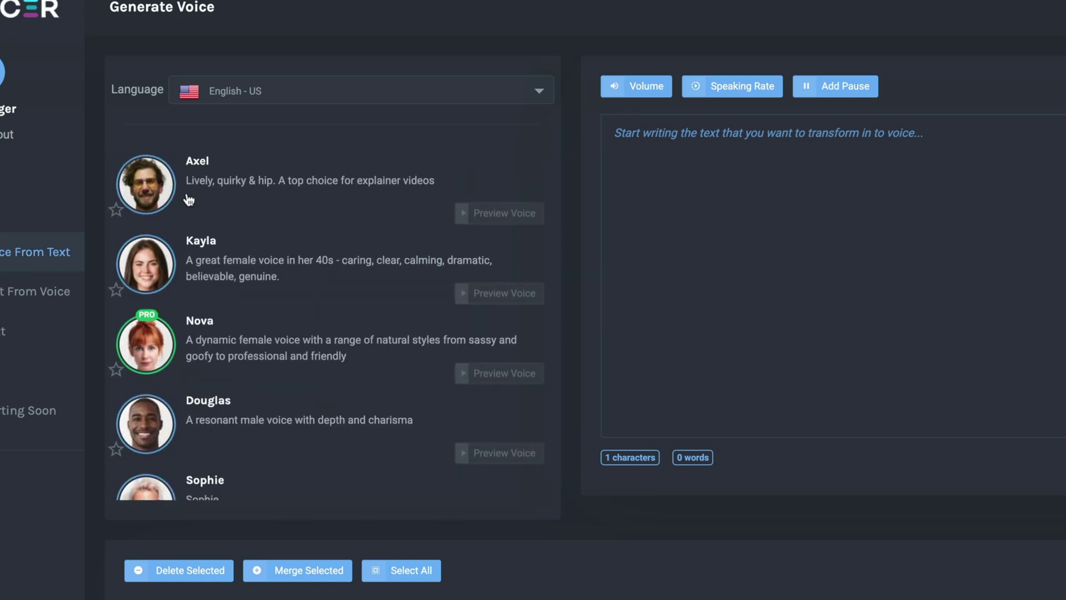
pyautogui.click(502, 213)
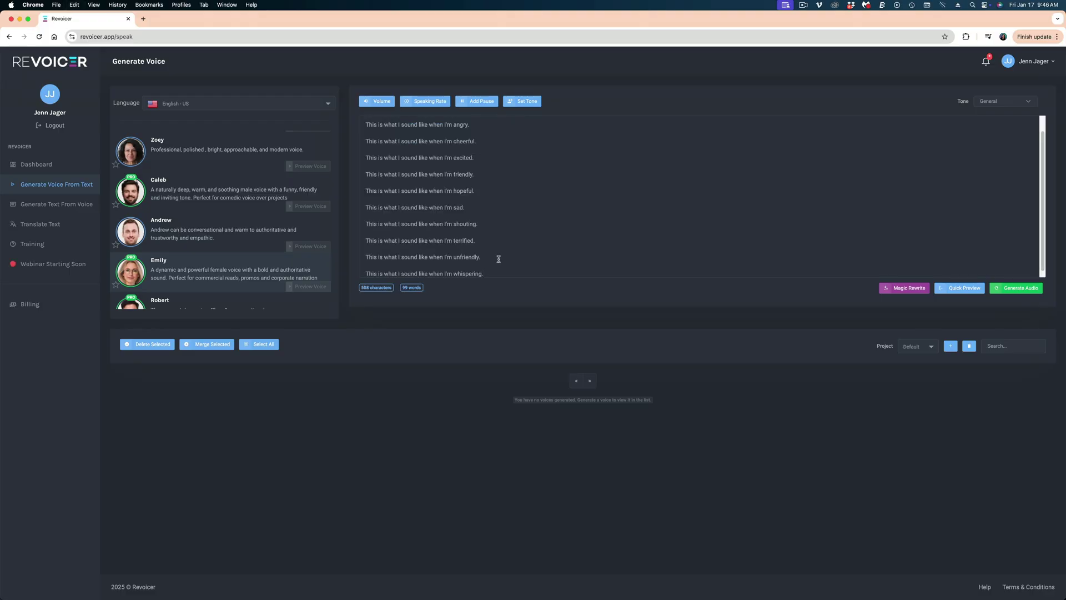
# Review the sample script's sentences, one for each tone from normal through whispering
pyautogui.scroll(1, 493, 198)
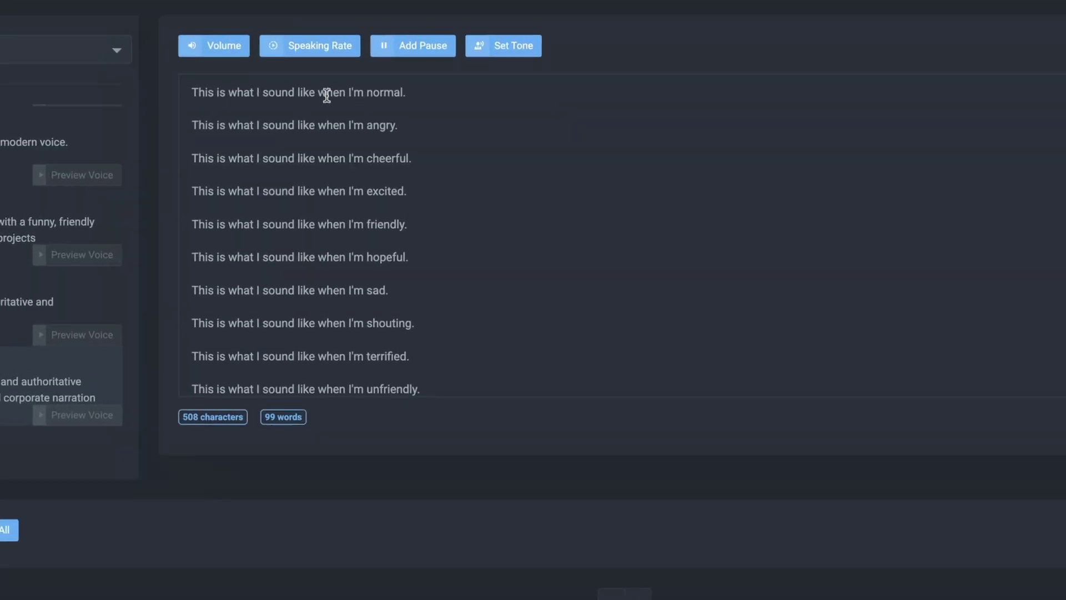
pyautogui.moveTo(298, 92); pyautogui.dragTo(449, 95)
pyautogui.click(407, 124)
pyautogui.moveTo(363, 125); pyautogui.dragTo(409, 123)
pyautogui.moveTo(372, 158); pyautogui.dragTo(411, 160)
pyautogui.click(416, 178)
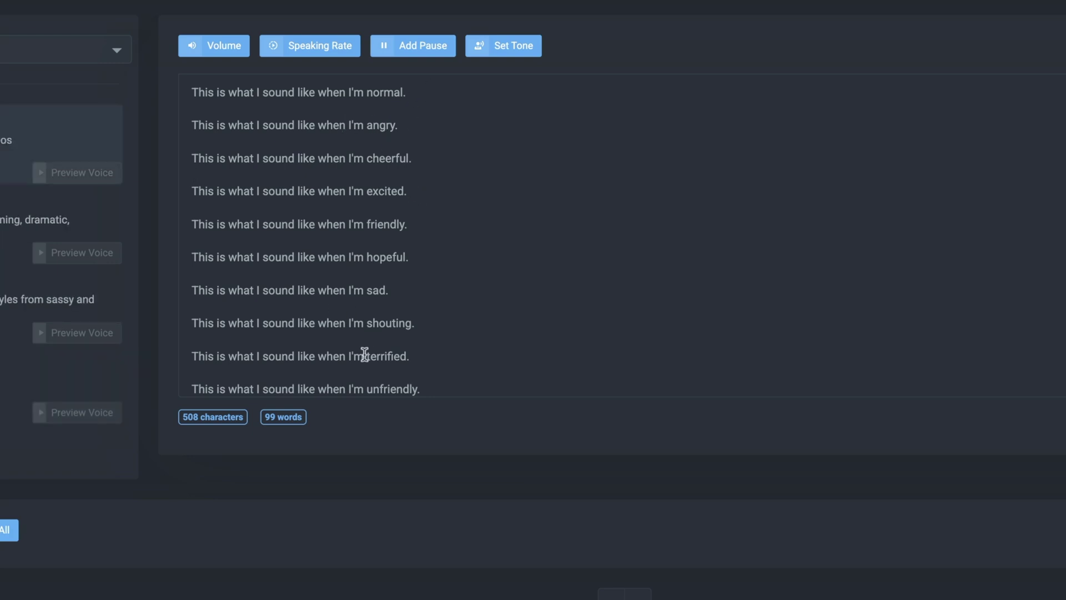
pyautogui.scroll(-2, 385, 305)
pyautogui.scroll(2, 388, 250)
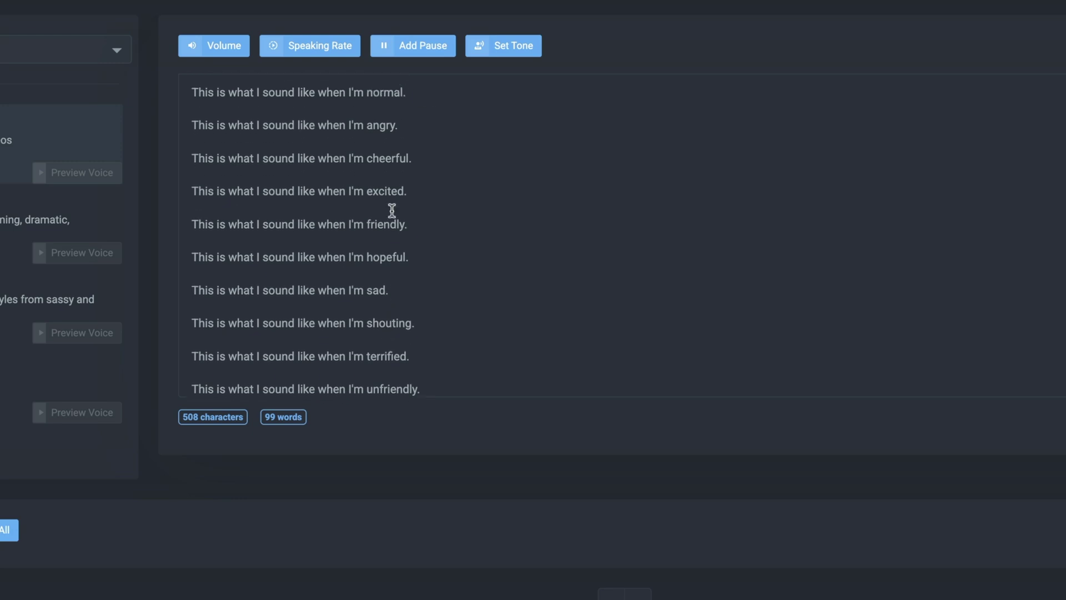
# Set the tone of the sentence "This is what I sound like when I'm angry." to Angry
pyautogui.click(411, 127)
pyautogui.keyDown('shift'); pyautogui.click(187, 128); pyautogui.keyUp('shift')
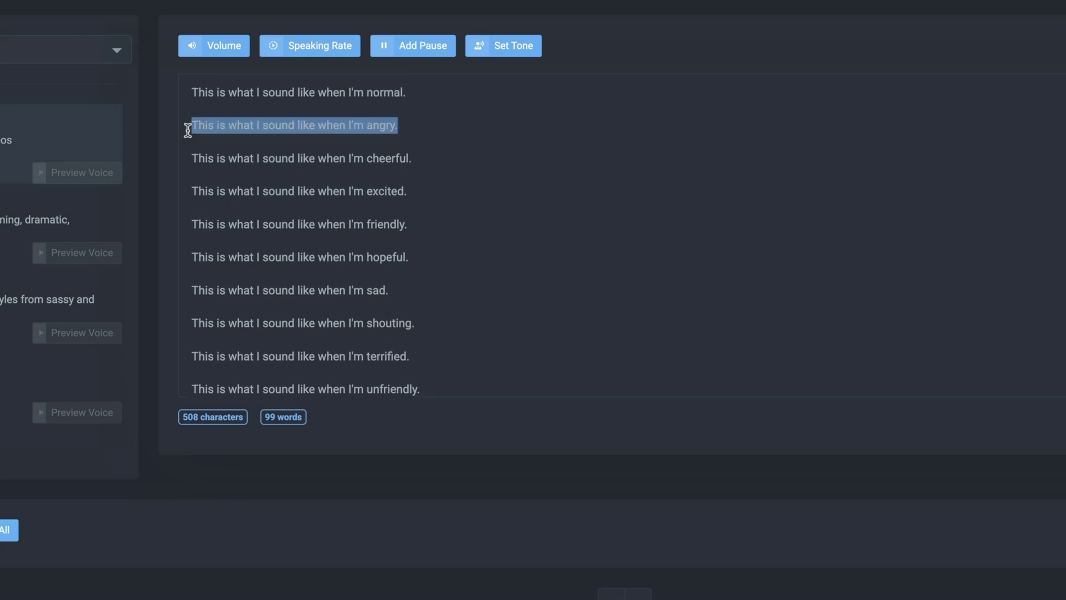
pyautogui.click(497, 48)
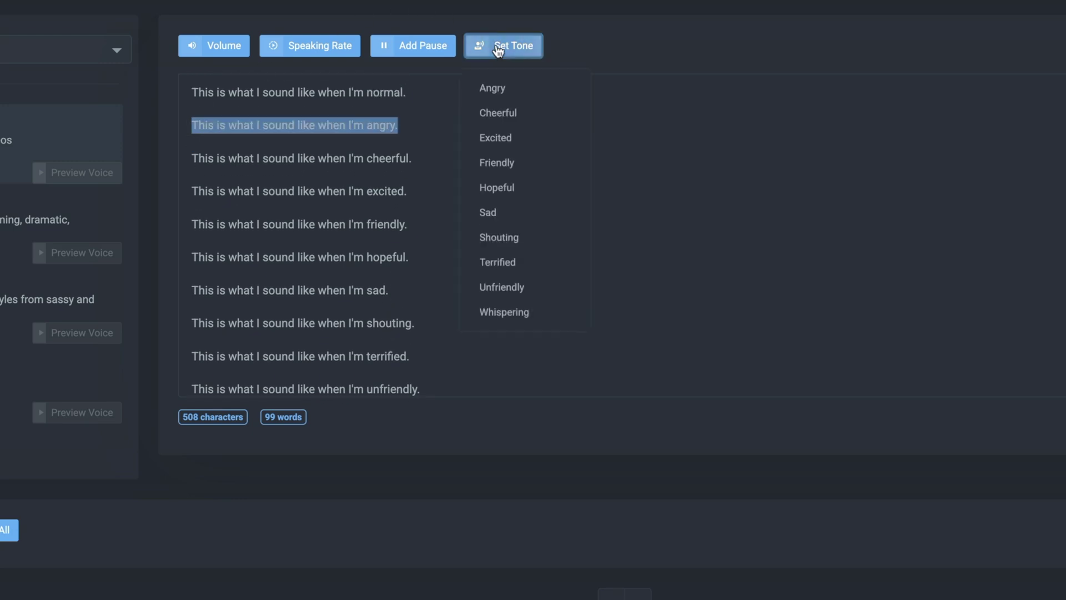
pyautogui.click(494, 86)
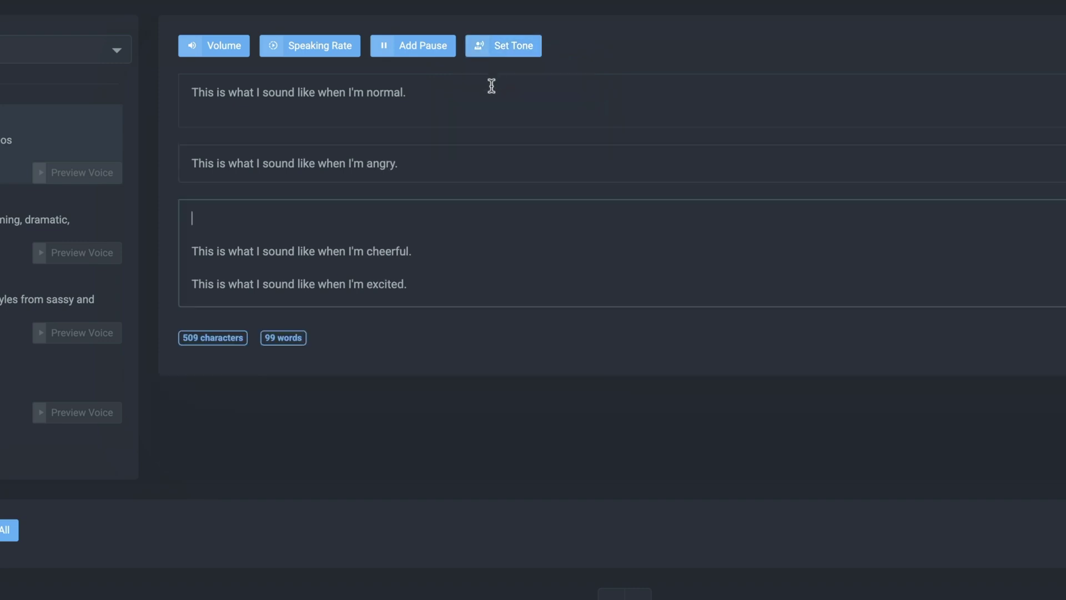
# Apply the Cheerful tone to the "cheerful" sentence and the Excited tone to the "excited" sentence
pyautogui.tripleClick(454, 245)
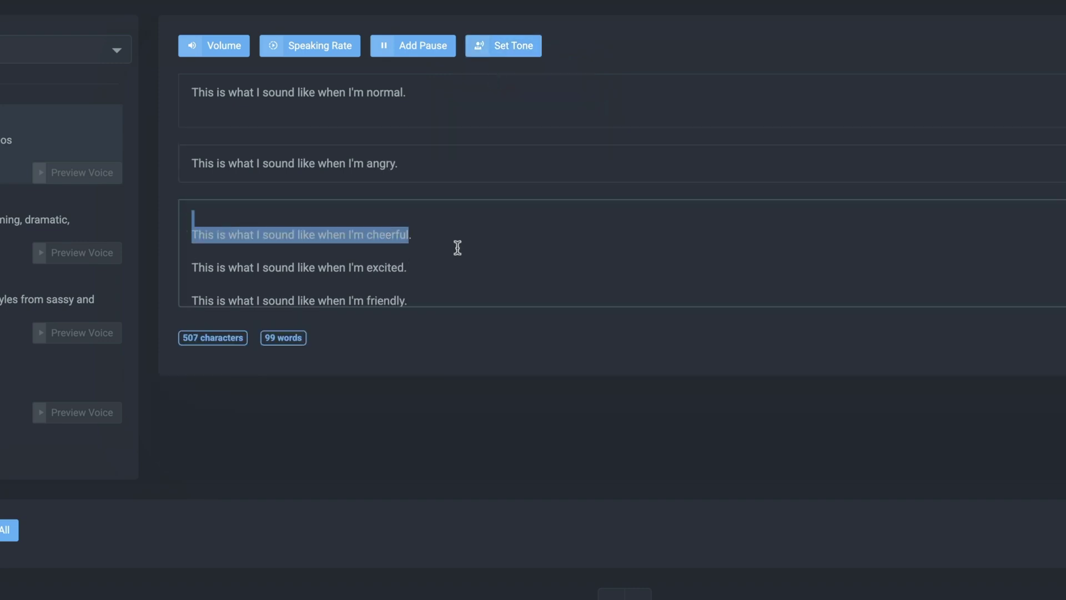
pyautogui.click(502, 45)
pyautogui.click(495, 111)
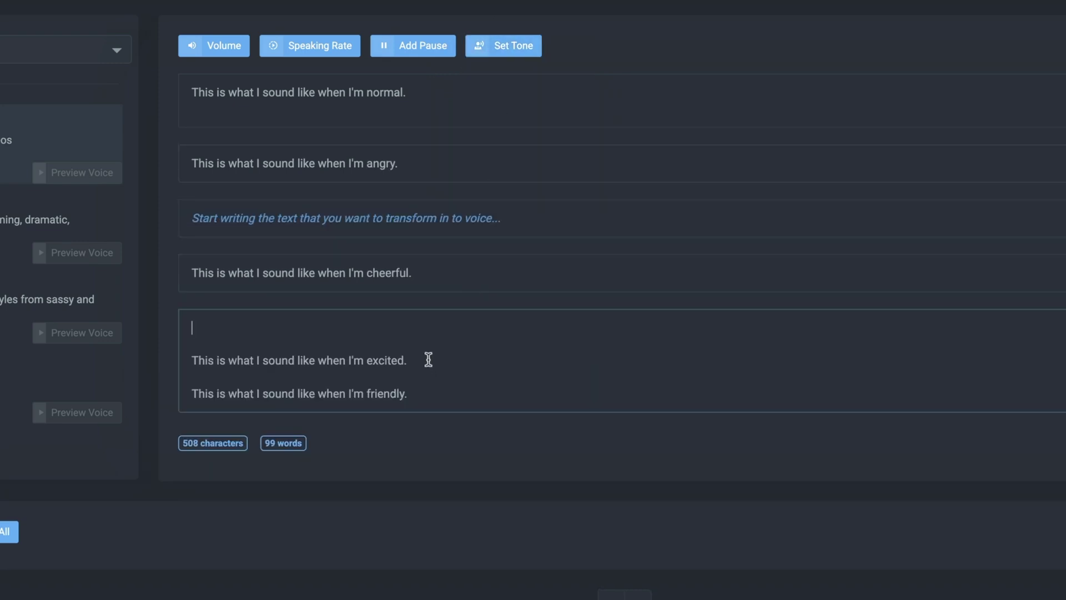
pyautogui.tripleClick(190, 360)
pyautogui.click(503, 46)
pyautogui.click(497, 136)
pyautogui.press('Down')
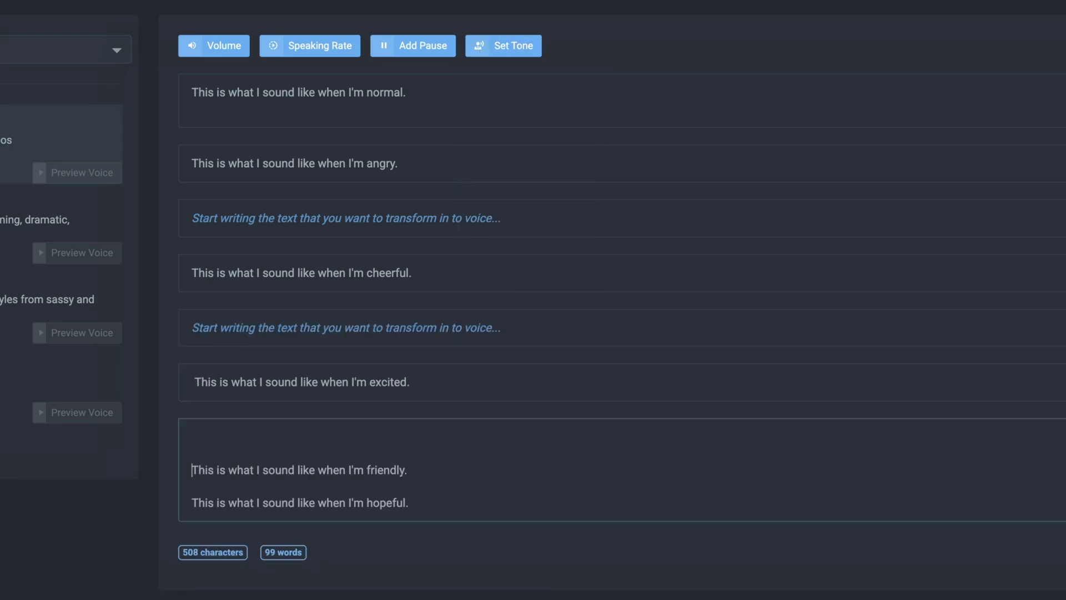
# Remove the blank line before the "friendly" sentence and assign that sentence the Friendly tone
pyautogui.press('BackSpace')
pyautogui.tripleClick(430, 443)
pyautogui.moveTo(407, 453); pyautogui.dragTo(399, 449)
pyautogui.tripleClick(435, 425)
pyautogui.click(503, 46)
pyautogui.click(500, 136)
pyautogui.press('Down')
pyautogui.press('BackSpace')
# Assign the remaining sentences their matching tones: Hopeful, Sad, Shouting, Terrified, Unfriendly and Whispering
pyautogui.moveTo(410, 506); pyautogui.dragTo(191, 507)
pyautogui.click(503, 46)
pyautogui.click(516, 187)
pyautogui.click(503, 46)
pyautogui.click(521, 209)
pyautogui.click(503, 46)
# Generate the multi-tone voice-over audio with the Axel voice
pyautogui.scroll(-2, 568, 545)
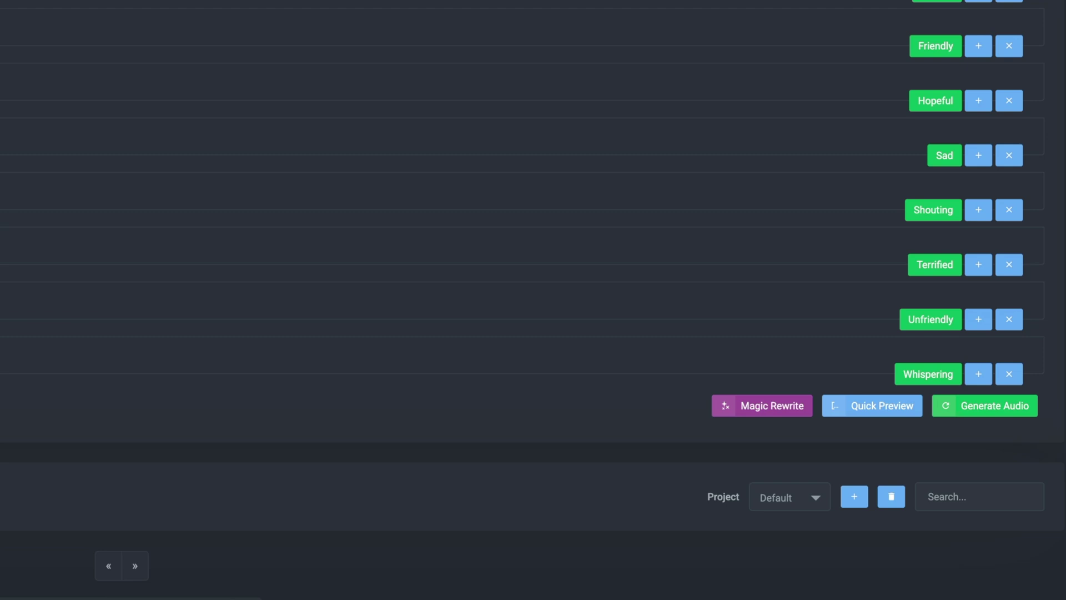
pyautogui.click(997, 407)
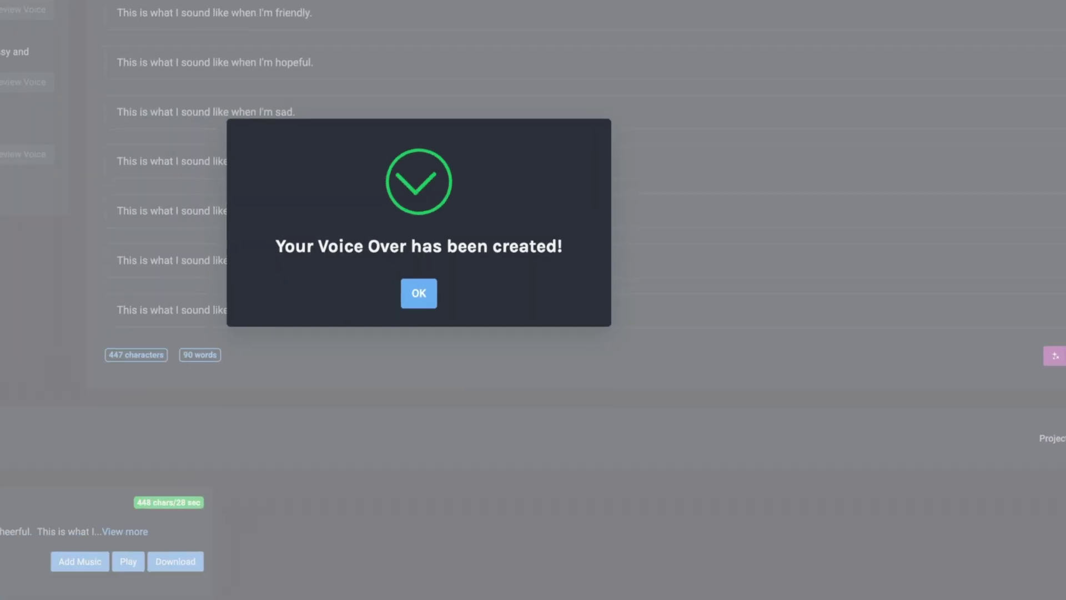
pyautogui.click(413, 297)
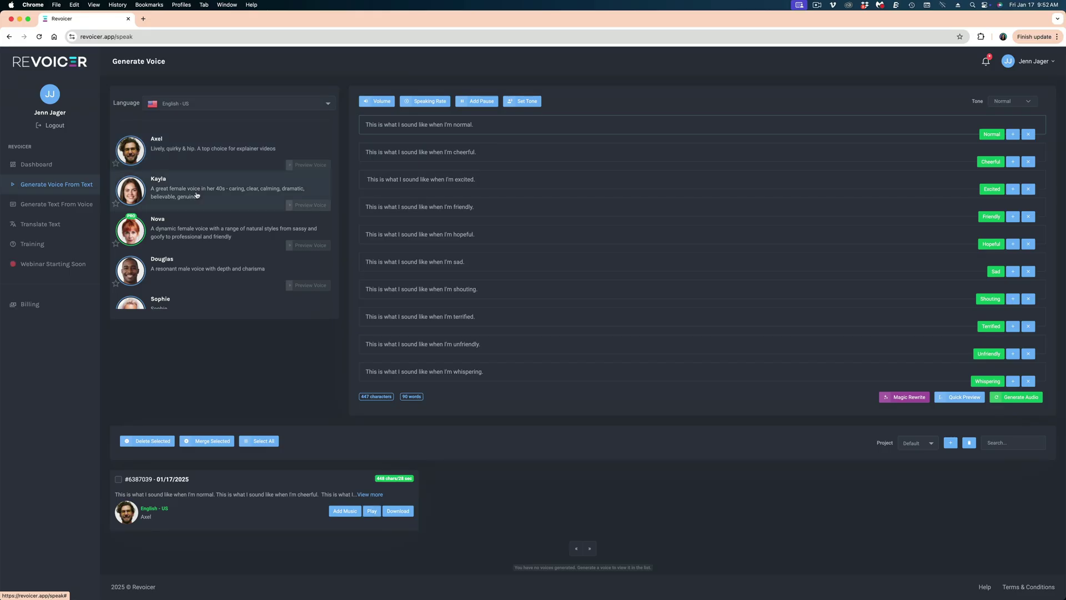
# Generate the same multi-tone script with the Kayla voice and play the resulting audio
pyautogui.click(1015, 396)
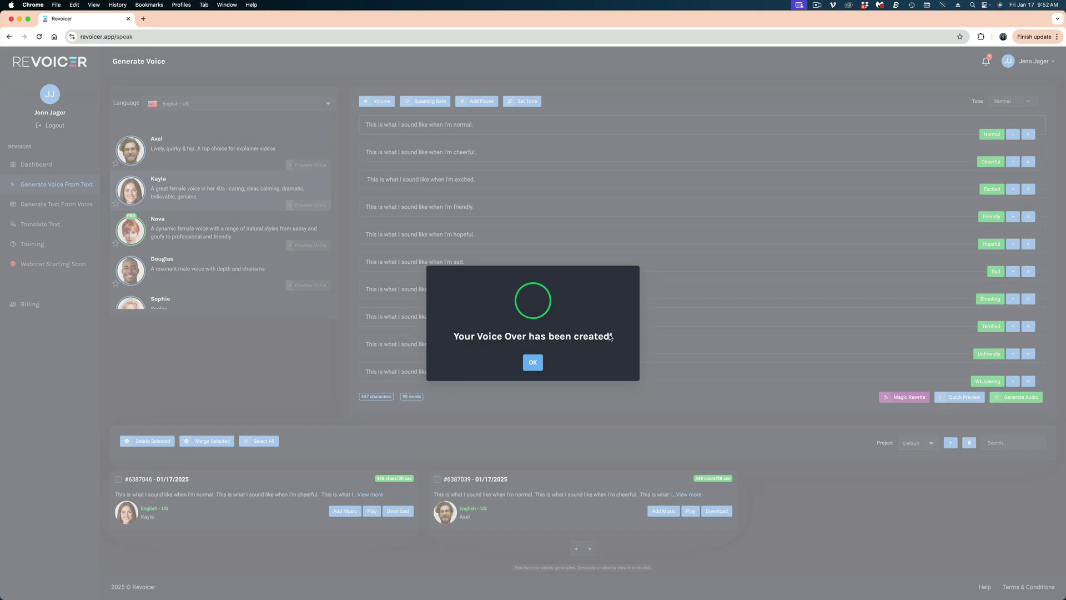
pyautogui.click(533, 363)
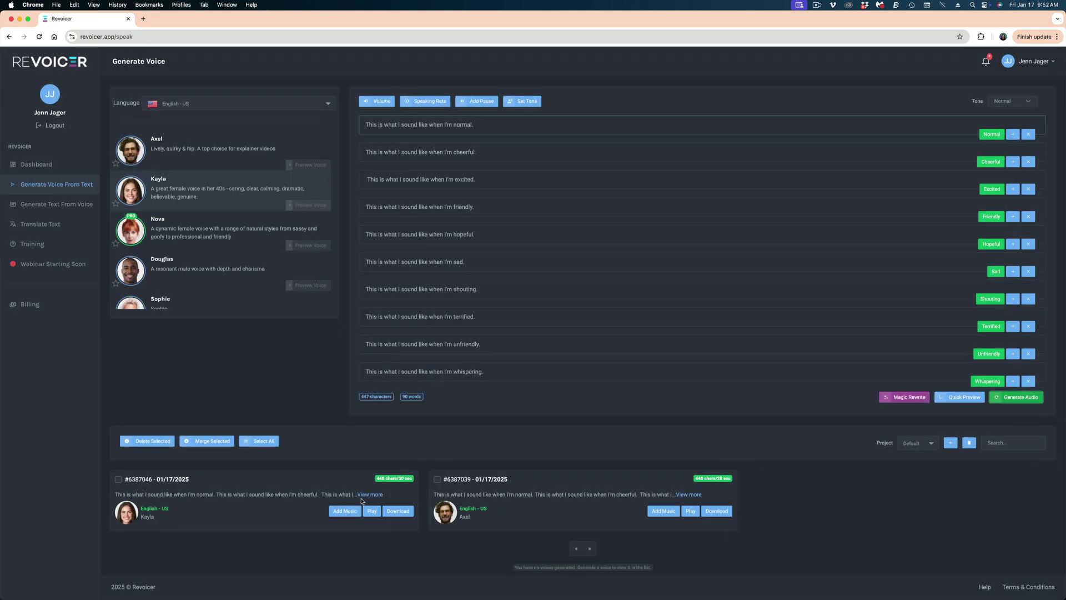
pyautogui.click(375, 513)
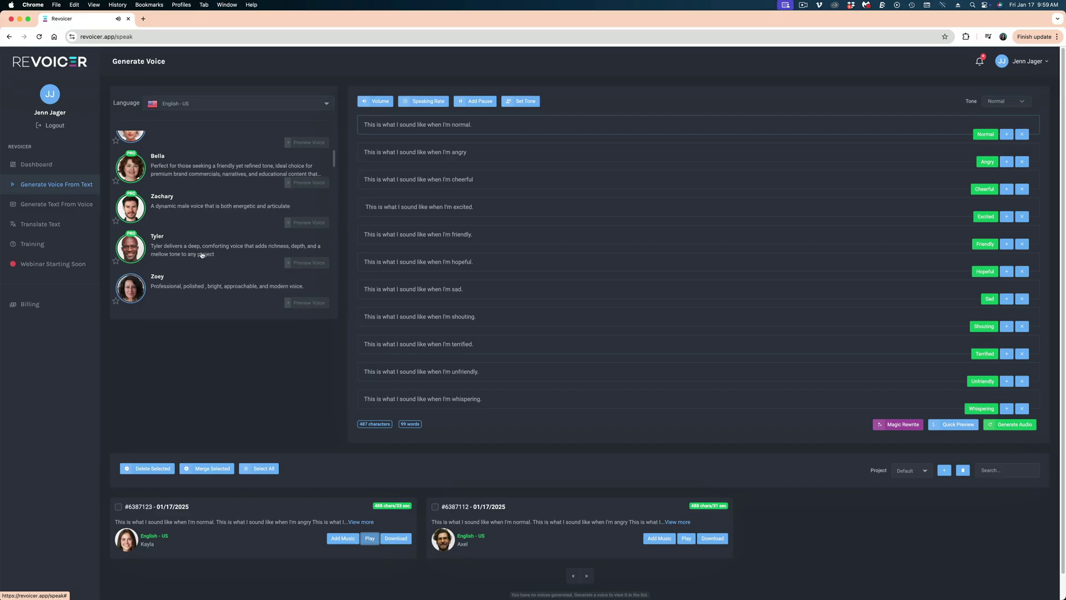
# Select another English - US voice further down the list for the multi-tone script
pyautogui.scroll(-5, 203, 222)
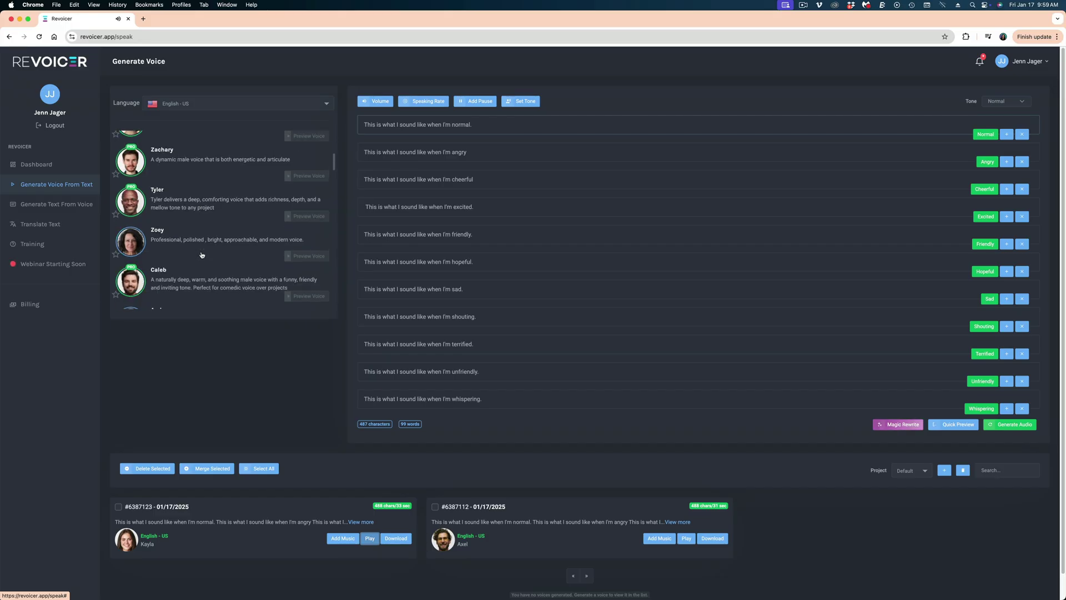
pyautogui.click(203, 207)
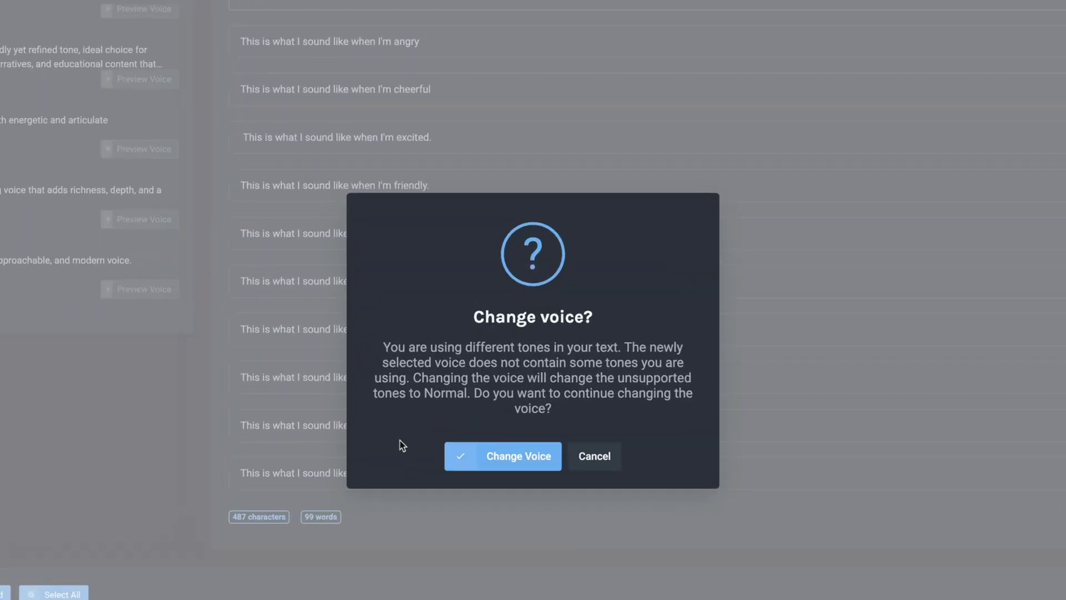
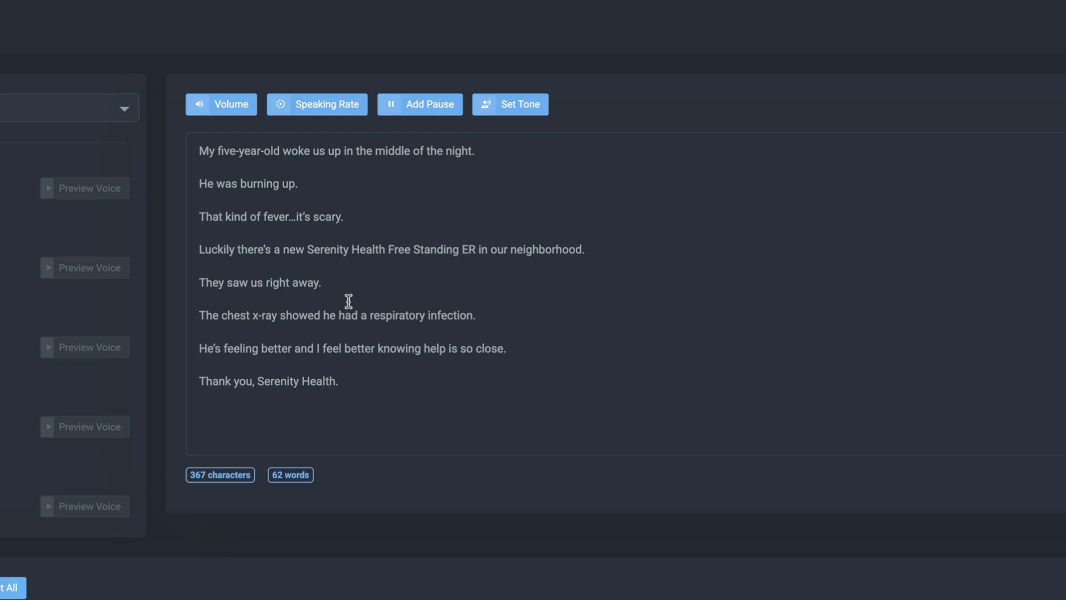
# Examine the Serenity Health script passage by passage, highlighting the opening, middle and closing sentences
pyautogui.moveTo(199, 150); pyautogui.dragTo(336, 227)
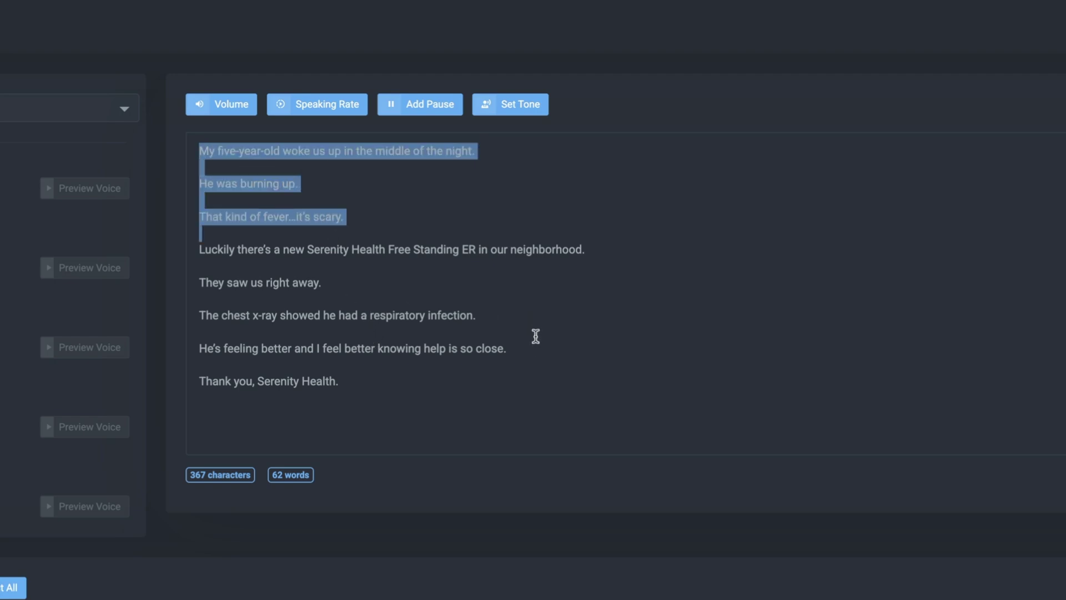
pyautogui.moveTo(528, 322); pyautogui.dragTo(197, 252)
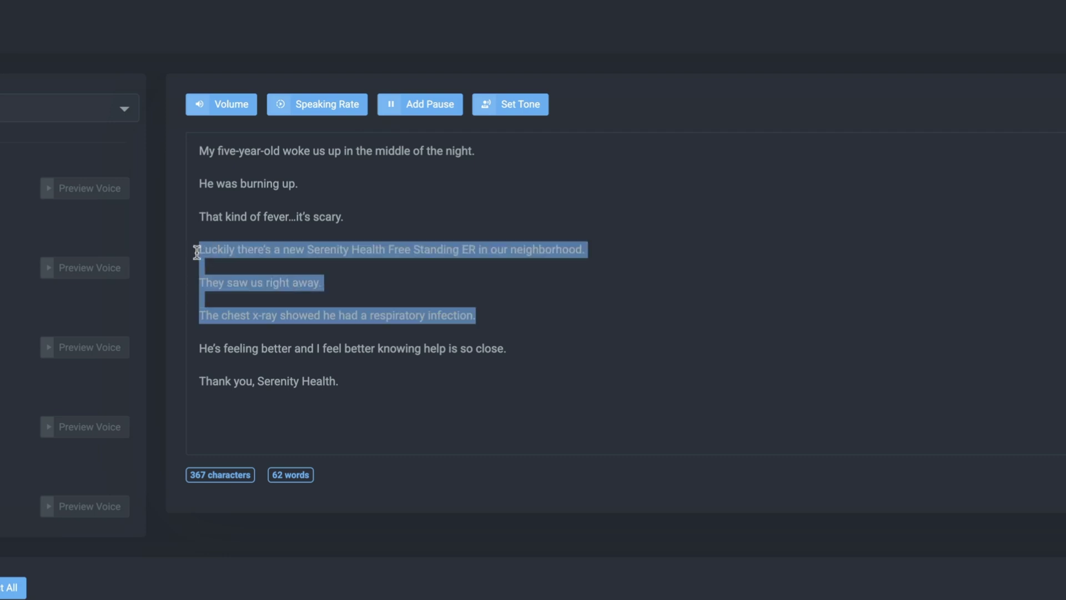
pyautogui.moveTo(370, 382); pyautogui.dragTo(166, 342)
pyautogui.moveTo(477, 151); pyautogui.dragTo(203, 147)
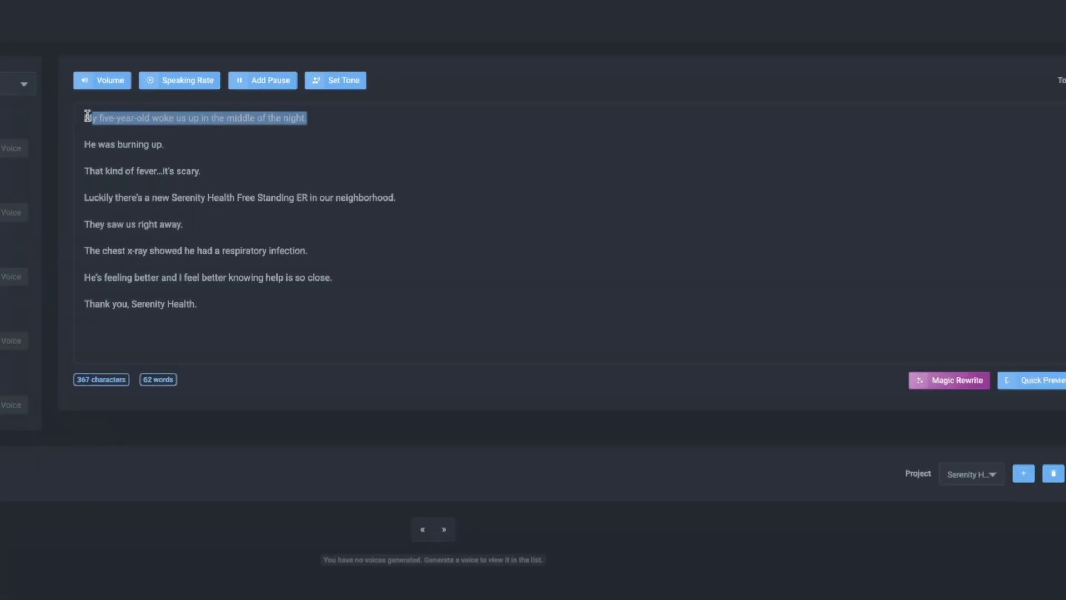
pyautogui.moveTo(87, 116); pyautogui.dragTo(83, 117)
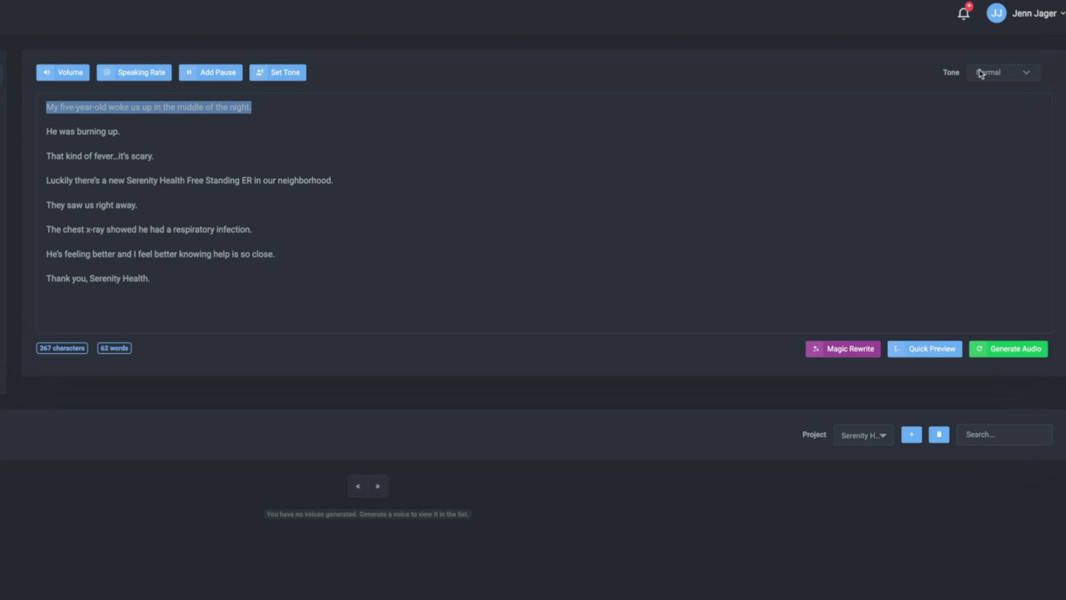
pyautogui.click(245, 143)
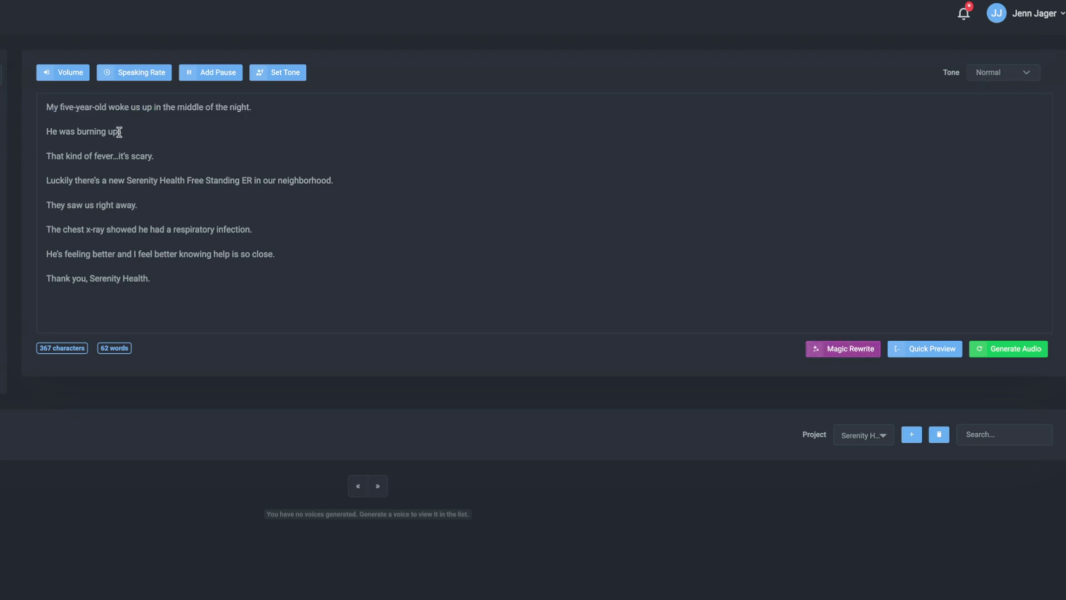
# Set the tone of "He was burning up." to Shouting and of "That kind of fever…it's scary." to Sad
pyautogui.tripleClick(122, 132)
pyautogui.click(281, 72)
pyautogui.click(275, 214)
pyautogui.tripleClick(166, 210)
pyautogui.click(281, 72)
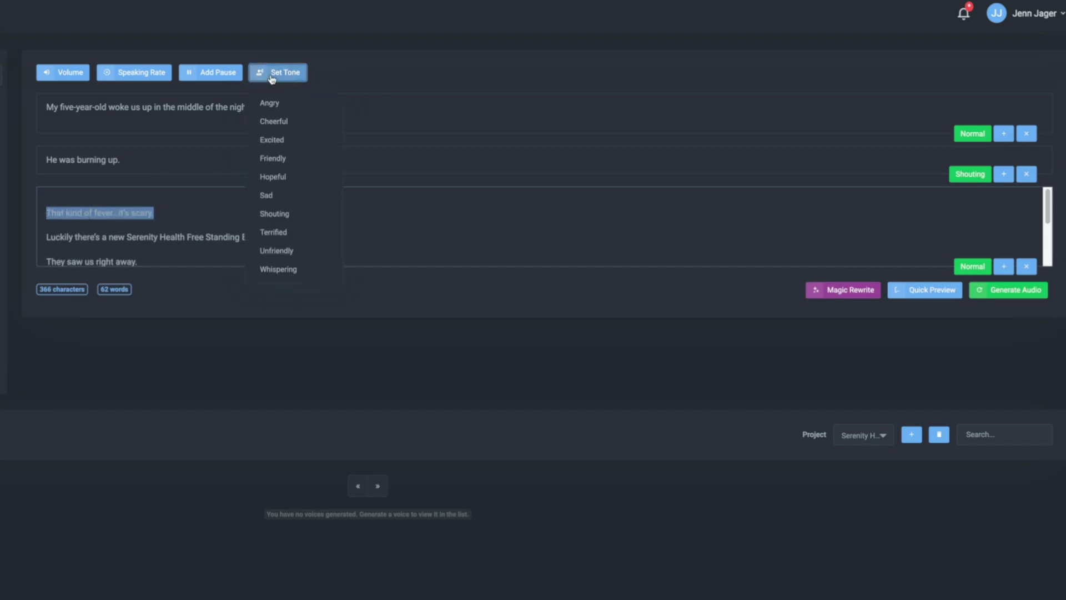
pyautogui.click(275, 201)
pyautogui.click(1026, 214)
pyautogui.click(268, 473)
# Set the passage from "Luckily there's a new Serenity Health" through "They saw us right away." to the Friendly tone
pyautogui.tripleClick(266, 240)
pyautogui.click(281, 72)
pyautogui.click(364, 259)
pyautogui.moveTo(46, 241); pyautogui.dragTo(138, 265)
pyautogui.click(281, 72)
pyautogui.click(273, 158)
# Set the chest x-ray sentence to the Sad tone and the last two sentences of the script to Hopeful
pyautogui.tripleClick(255, 319)
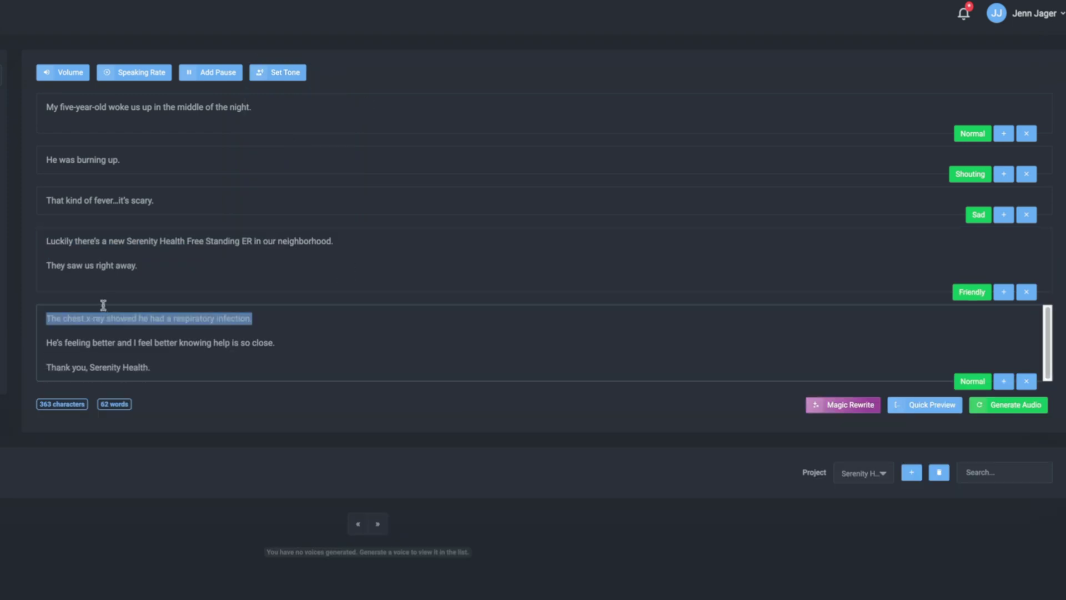
pyautogui.click(281, 72)
pyautogui.click(285, 259)
pyautogui.moveTo(46, 372); pyautogui.dragTo(150, 383)
pyautogui.click(254, 72)
pyautogui.click(283, 181)
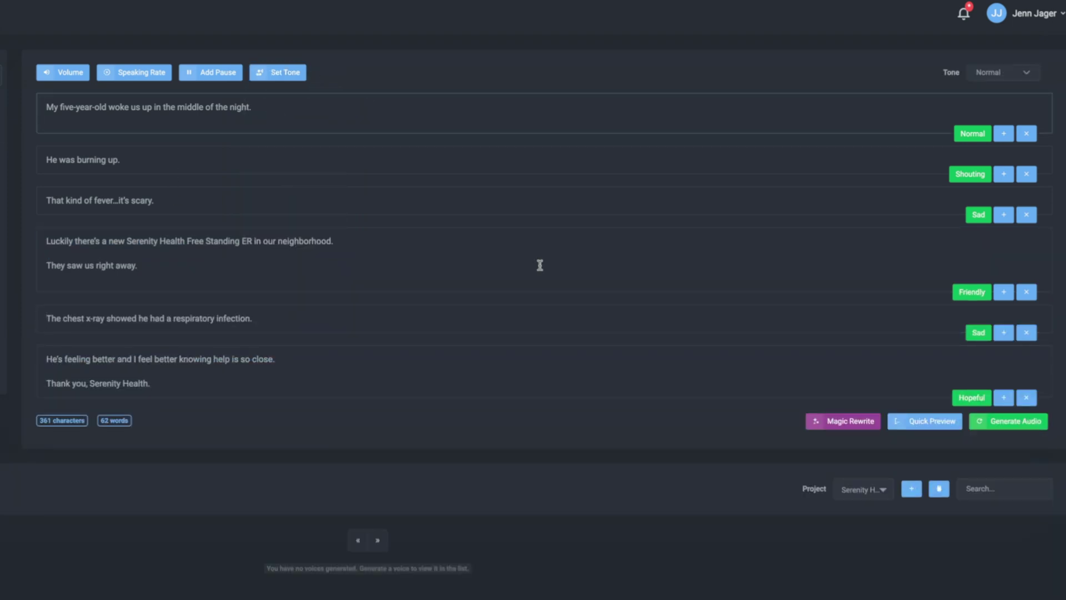
# Generate the Serenity Health voice-over with the Axel voice and play it
pyautogui.click(1027, 423)
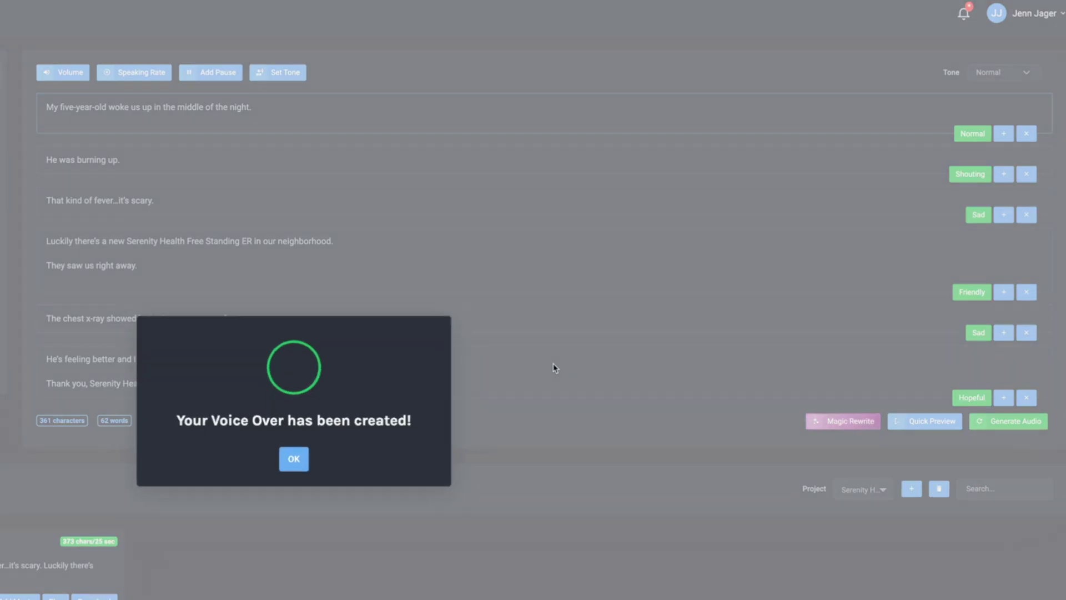
pyautogui.click(294, 461)
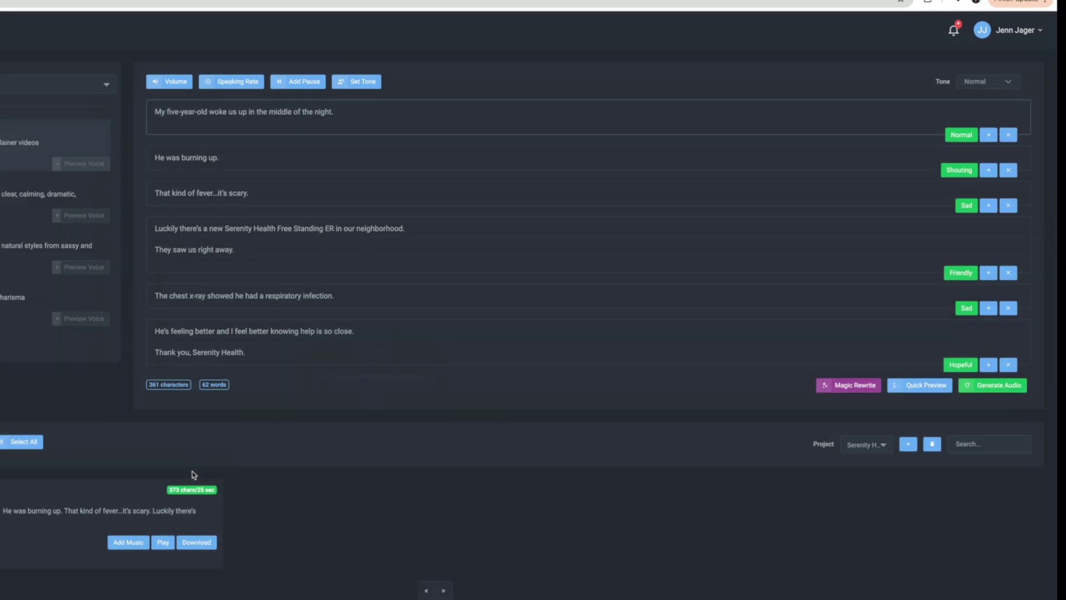
pyautogui.click(372, 459)
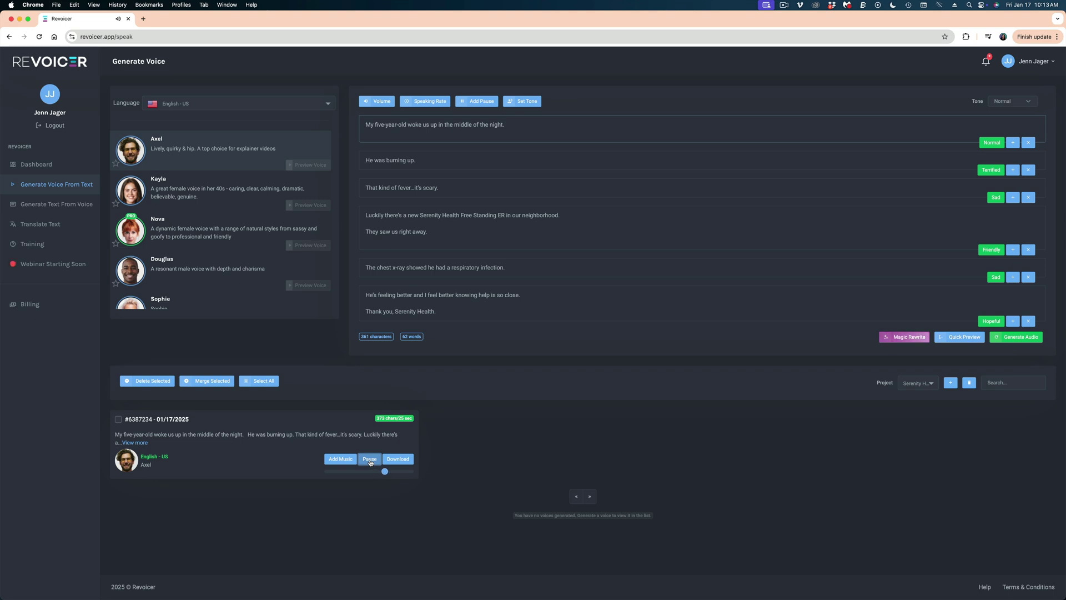
pyautogui.click(370, 459)
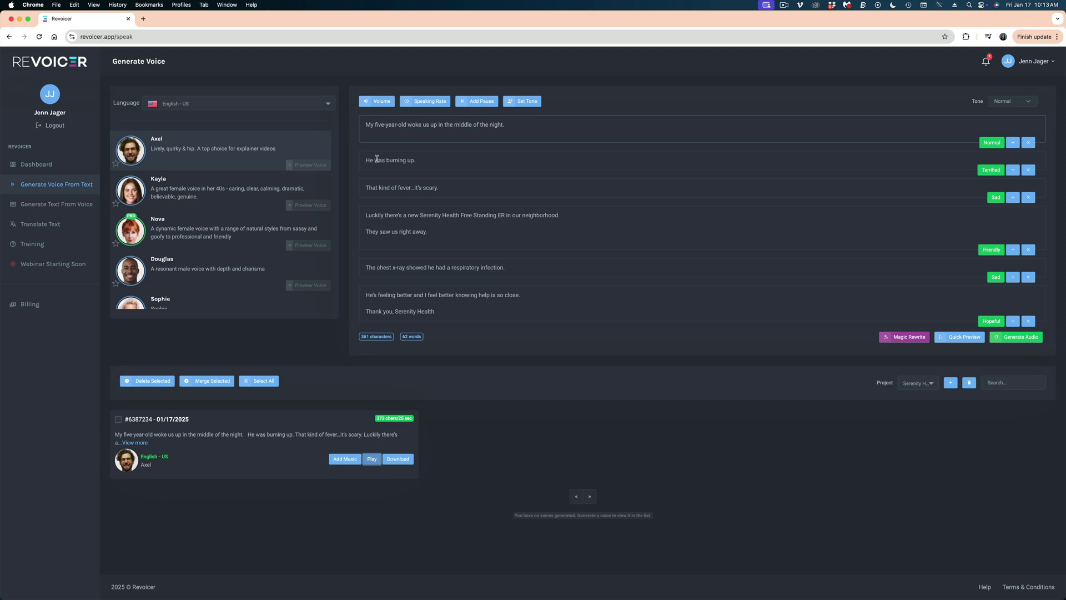
# Change the tone of "He was burning up." to Sad
pyautogui.click(990, 169)
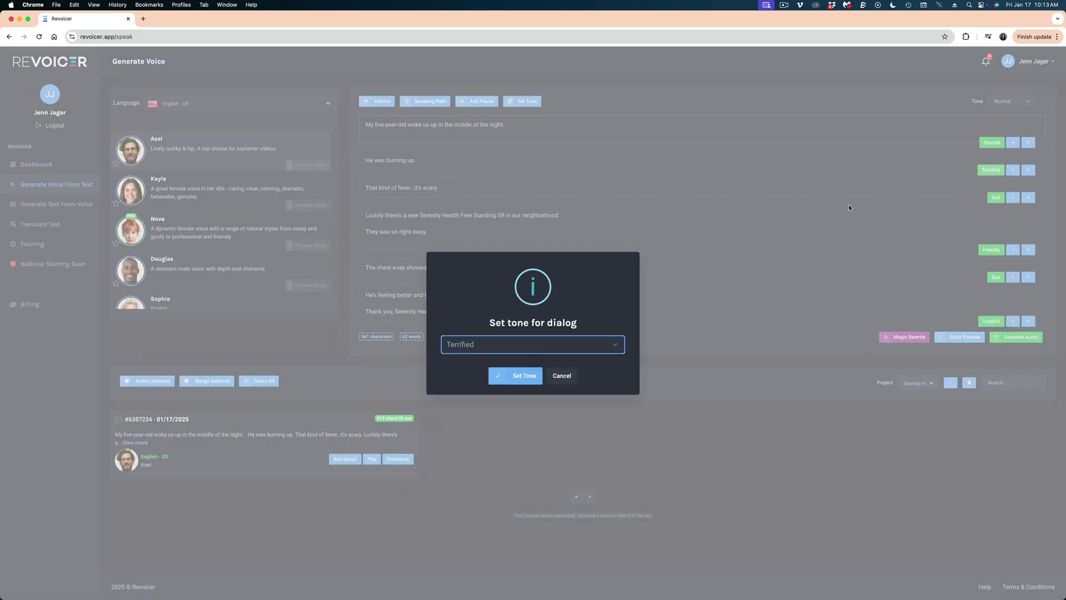
pyautogui.click(475, 345)
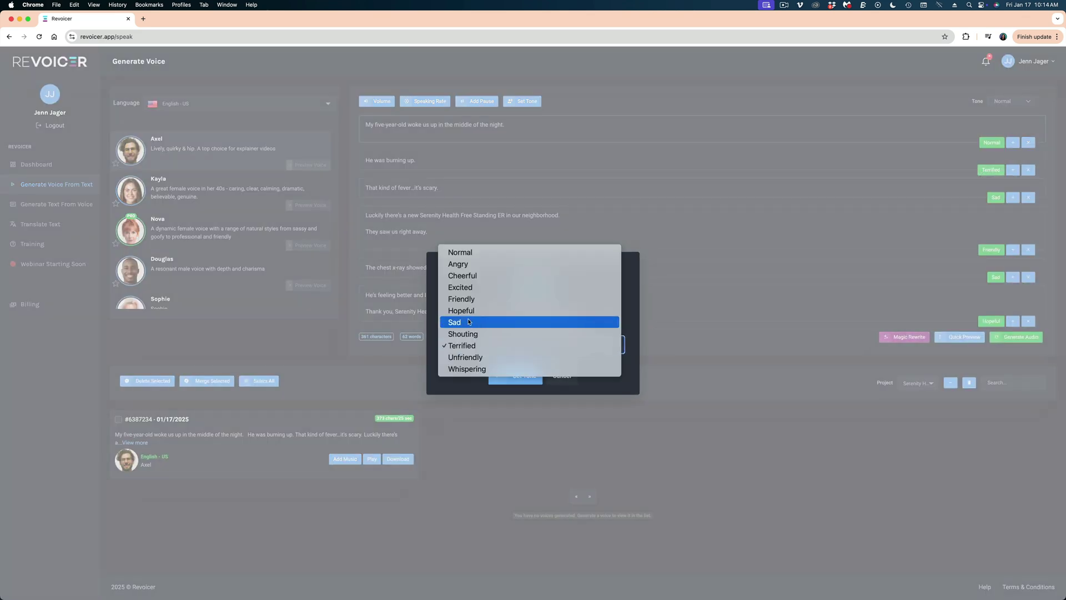
pyautogui.click(470, 322)
pyautogui.click(527, 378)
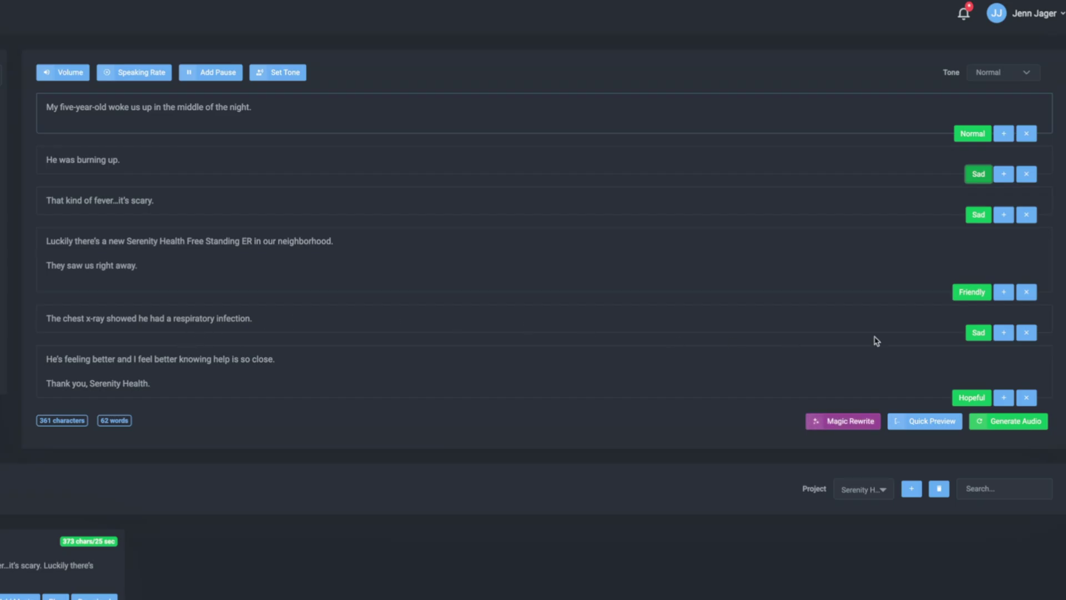
# Change the tone of the chest x-ray sentence to Normal
pyautogui.click(978, 332)
pyautogui.click(234, 425)
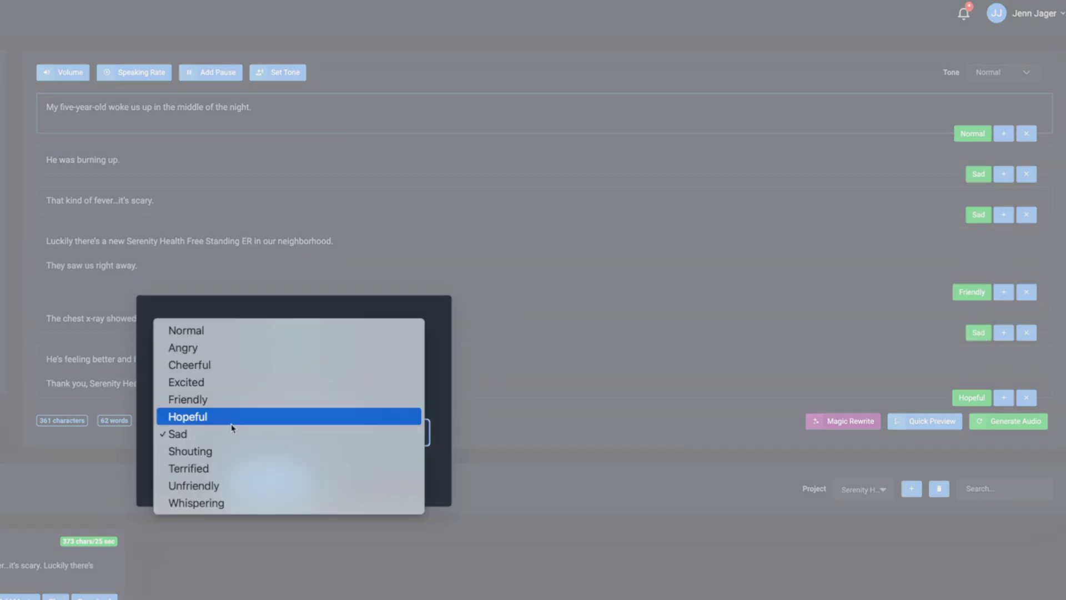
pyautogui.press('Escape')
pyautogui.press('n')
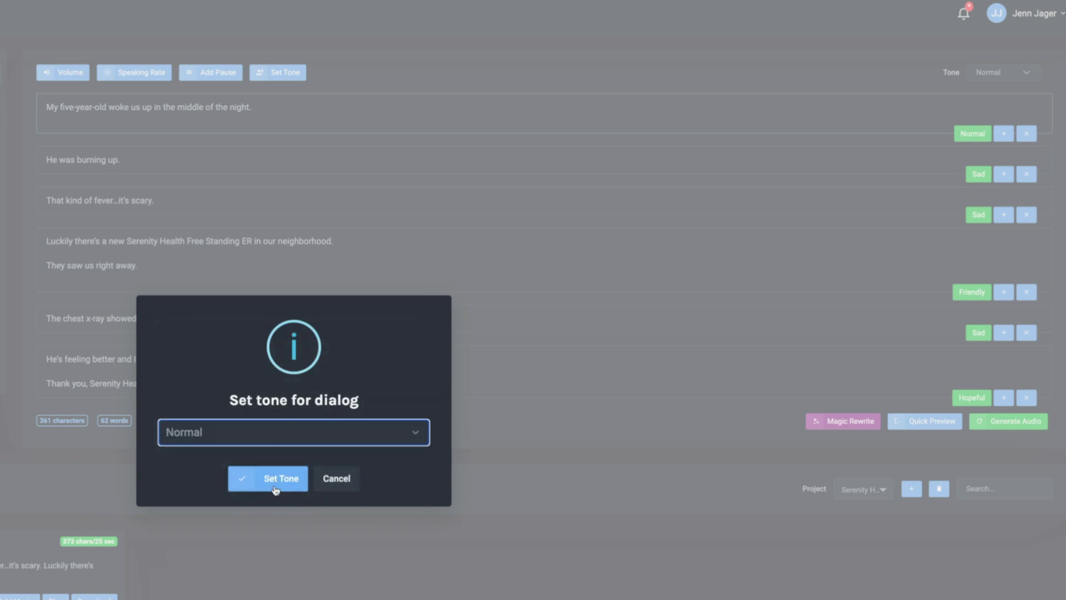
pyautogui.click(240, 472)
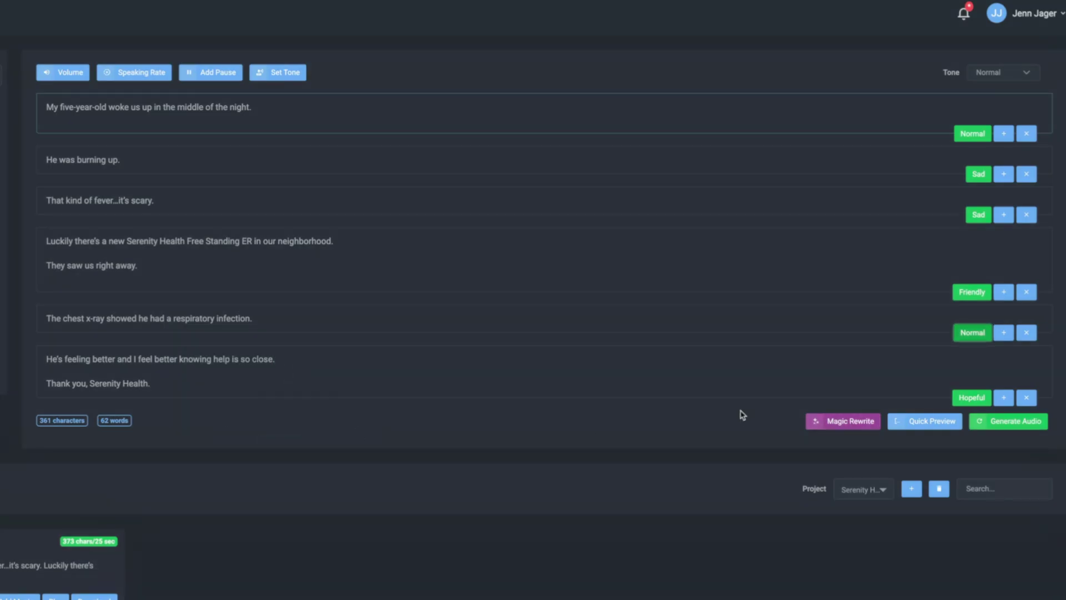
# Generate the voice-over again with the revised tones and play the new audio
pyautogui.click(995, 426)
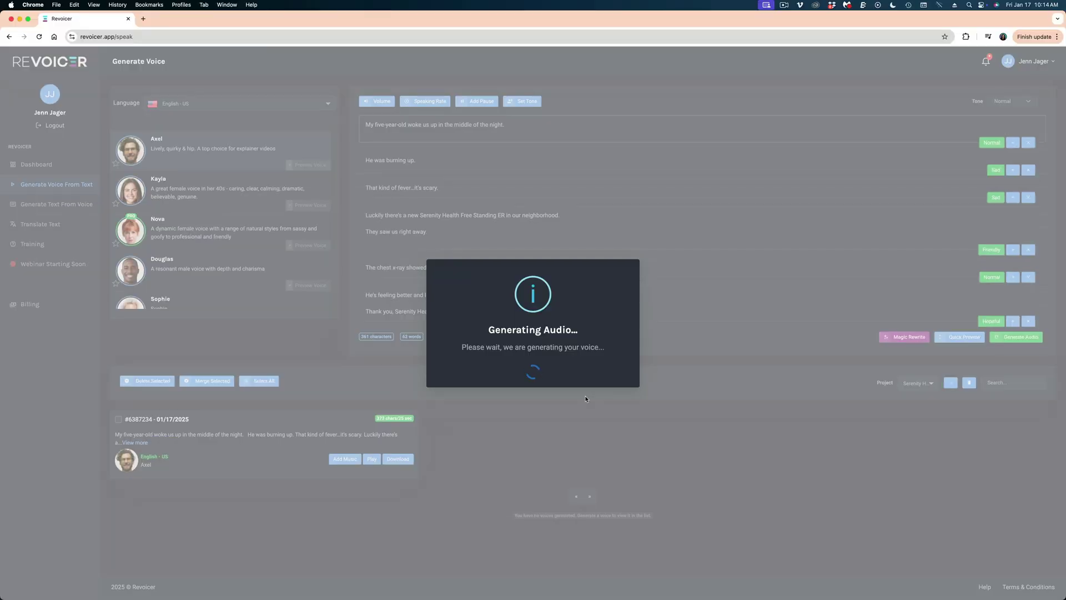
pyautogui.click(294, 459)
pyautogui.click(51, 599)
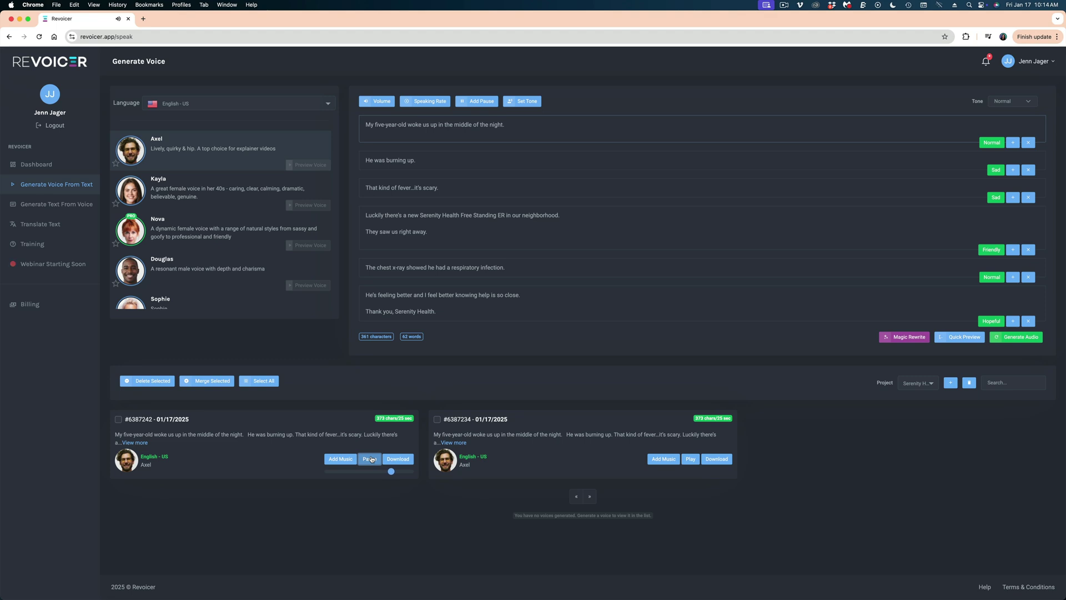
pyautogui.click(371, 458)
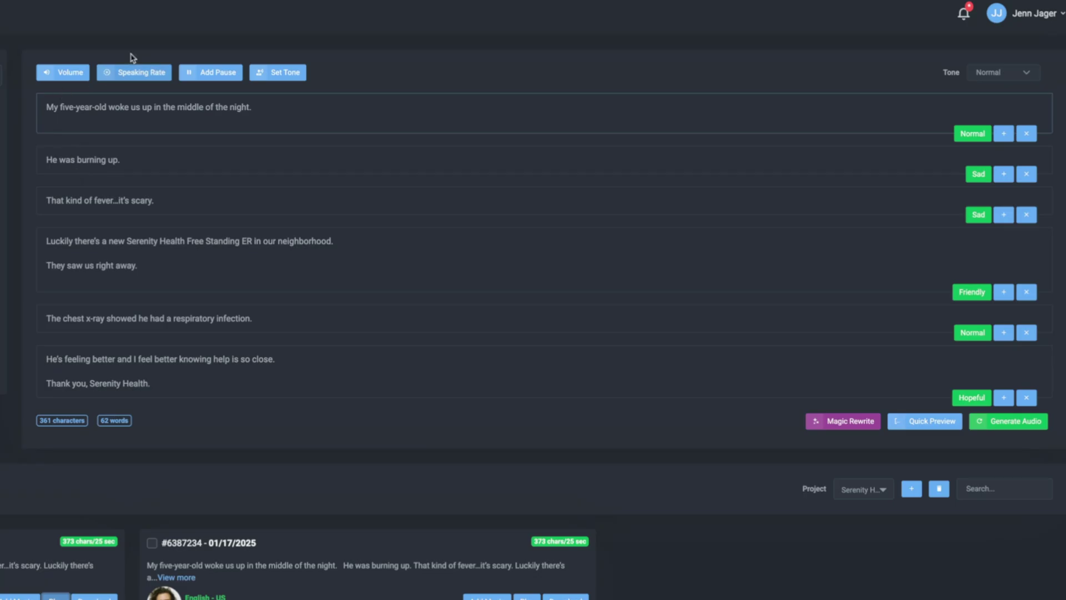
# Insert a 0.2-second pause between "That kind of fever…" and "it's scary."
pyautogui.click(120, 201)
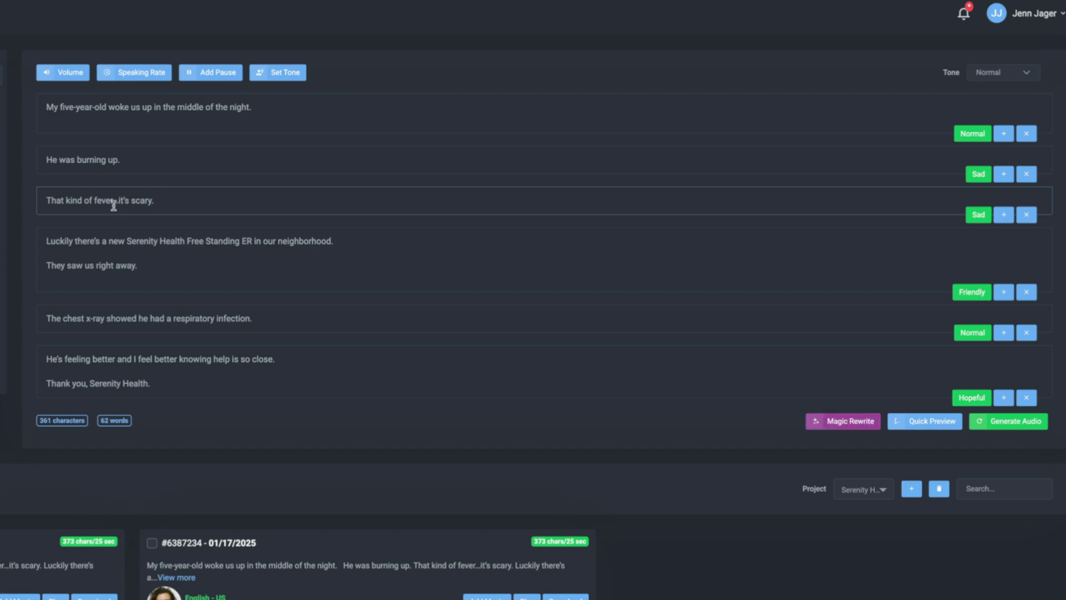
pyautogui.click(206, 76)
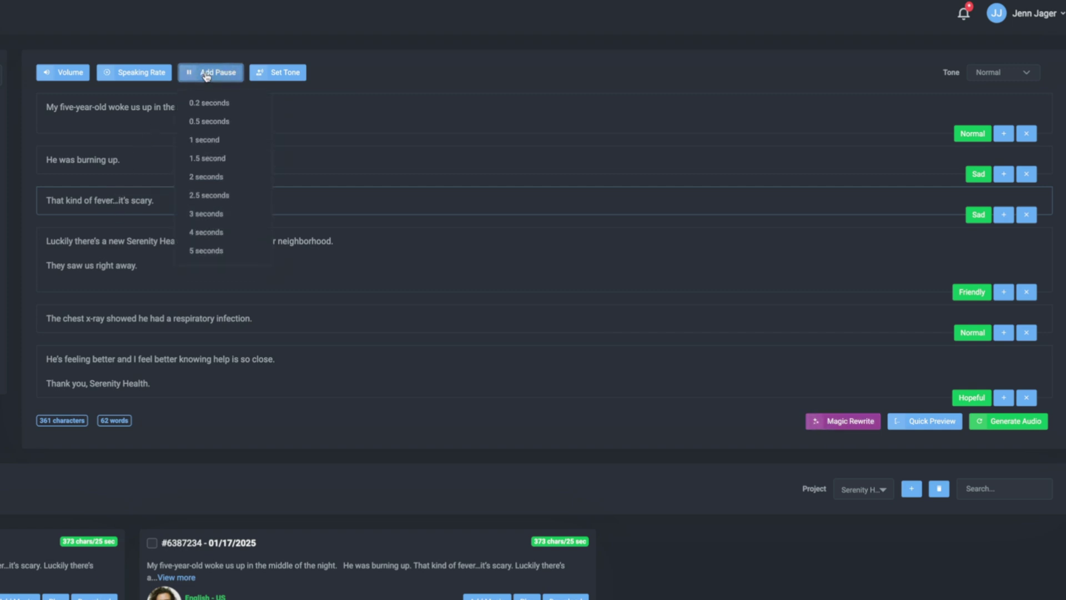
pyautogui.click(211, 100)
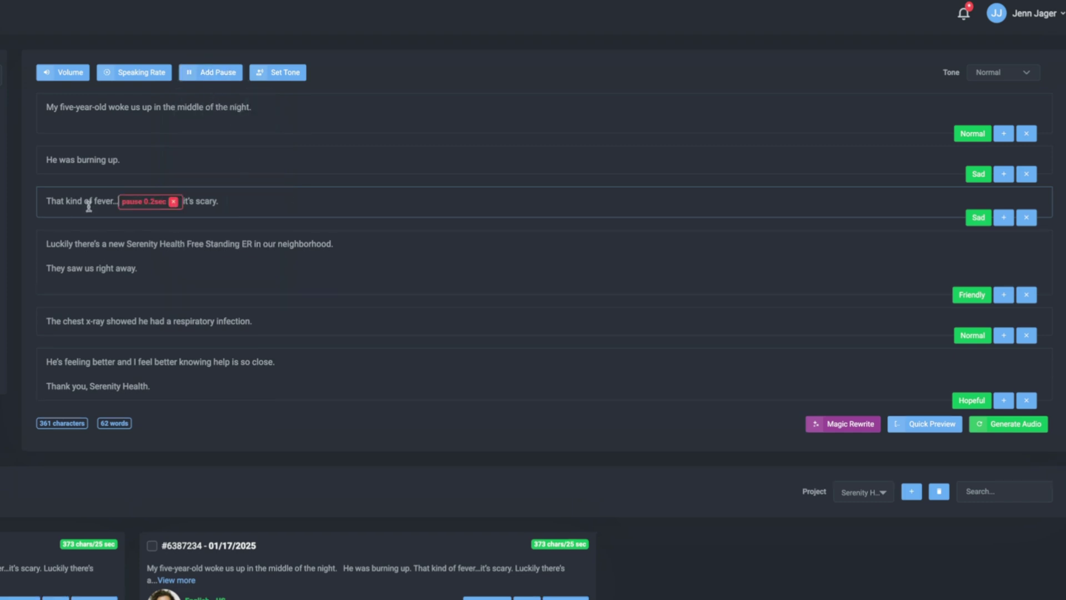
# Set the speaking rate of "burning up." to Slow
pyautogui.click(76, 160)
pyautogui.moveTo(120, 160); pyautogui.dragTo(75, 159)
pyautogui.click(118, 76)
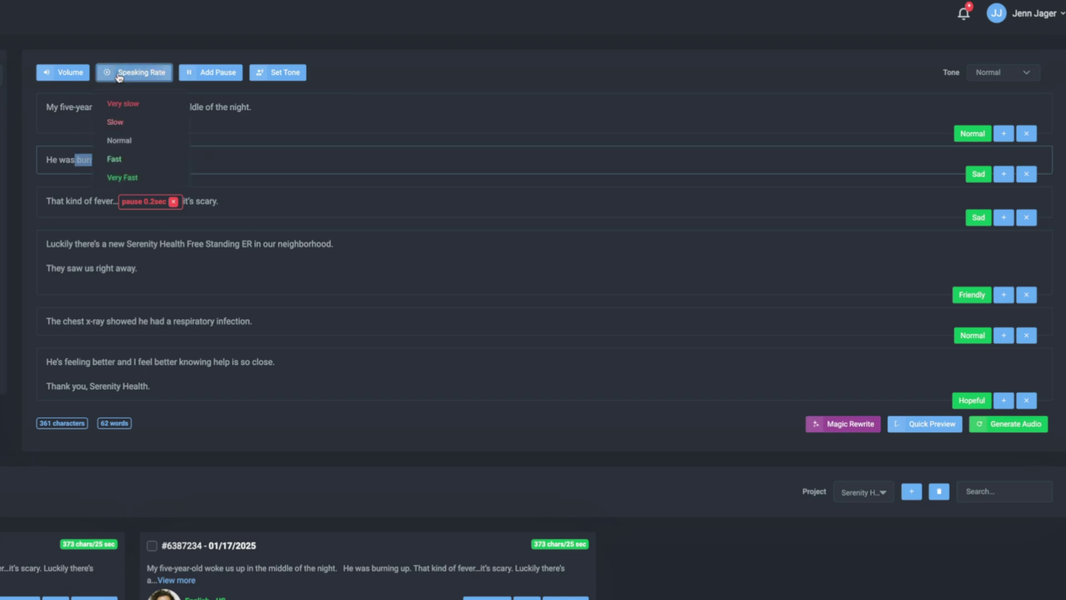
pyautogui.click(115, 122)
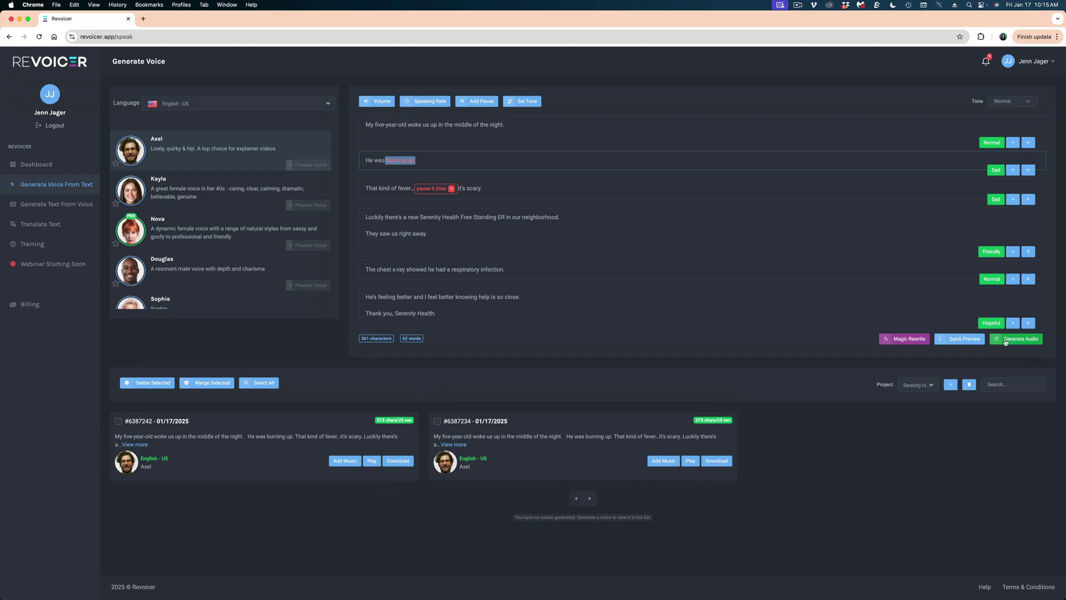
# Generate a new voice-over with the added pause and the slowed phrase, and play it
pyautogui.click(1006, 341)
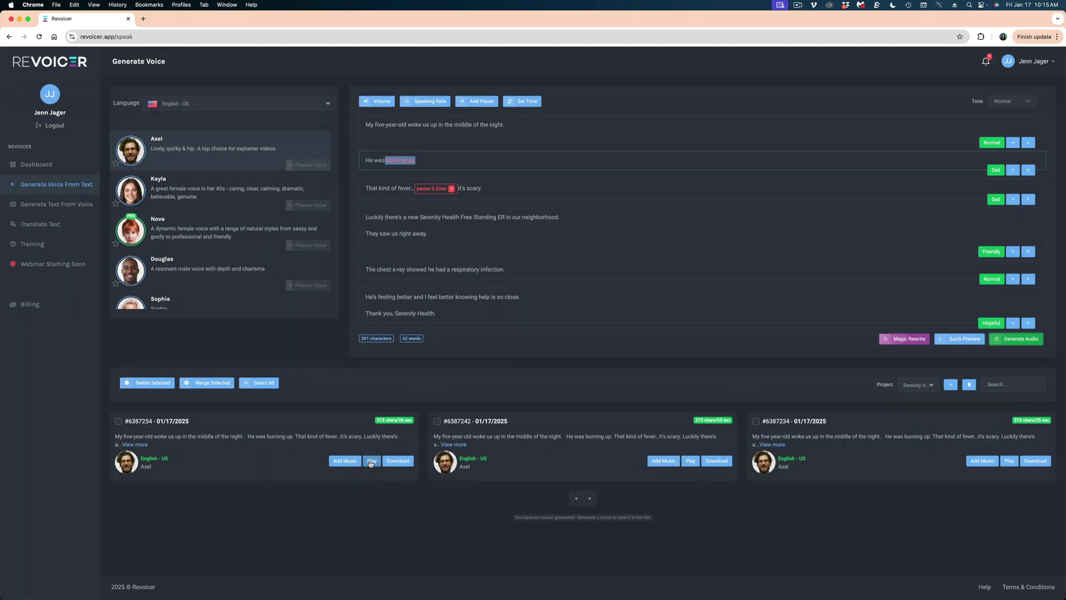
pyautogui.click(371, 460)
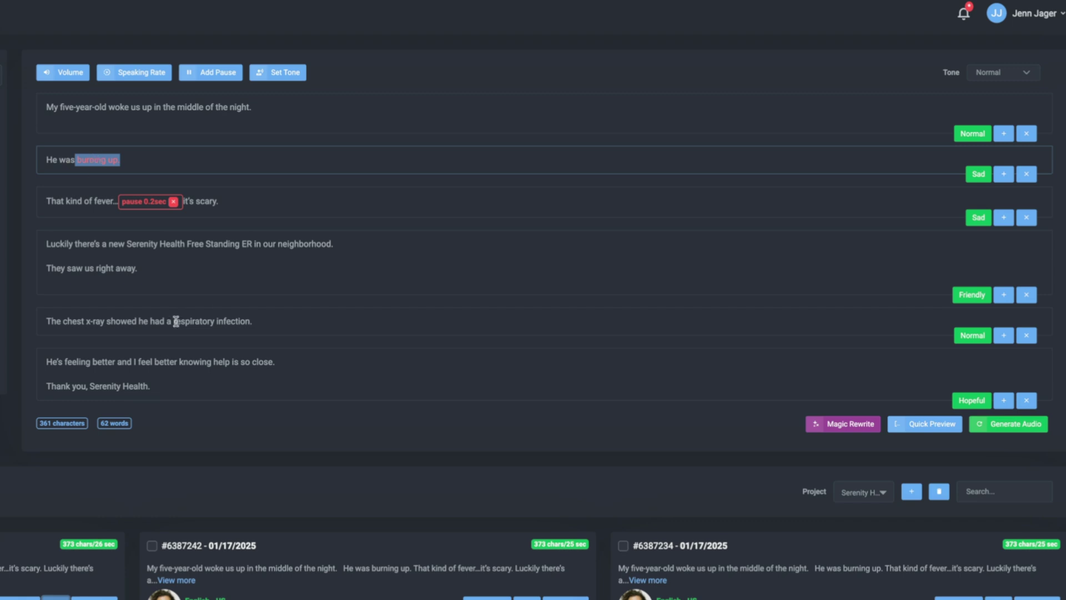
# Slow the speaking rate of "respiratory" and the closing "Health", and generate and play the updated voice-over
pyautogui.moveTo(174, 322); pyautogui.dragTo(214, 322)
pyautogui.doubleClick(125, 385)
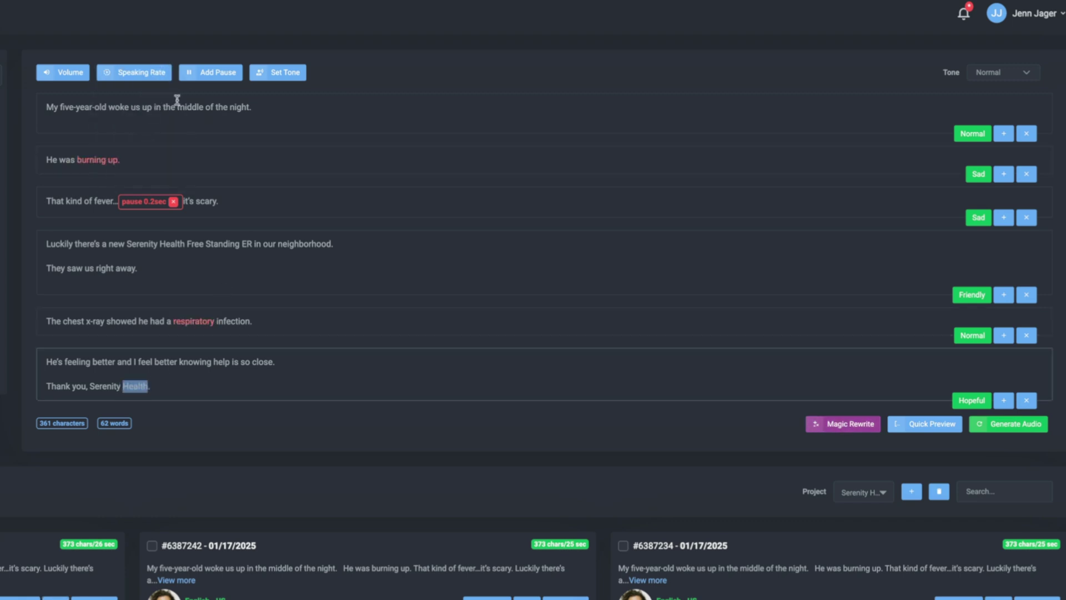
pyautogui.click(1002, 425)
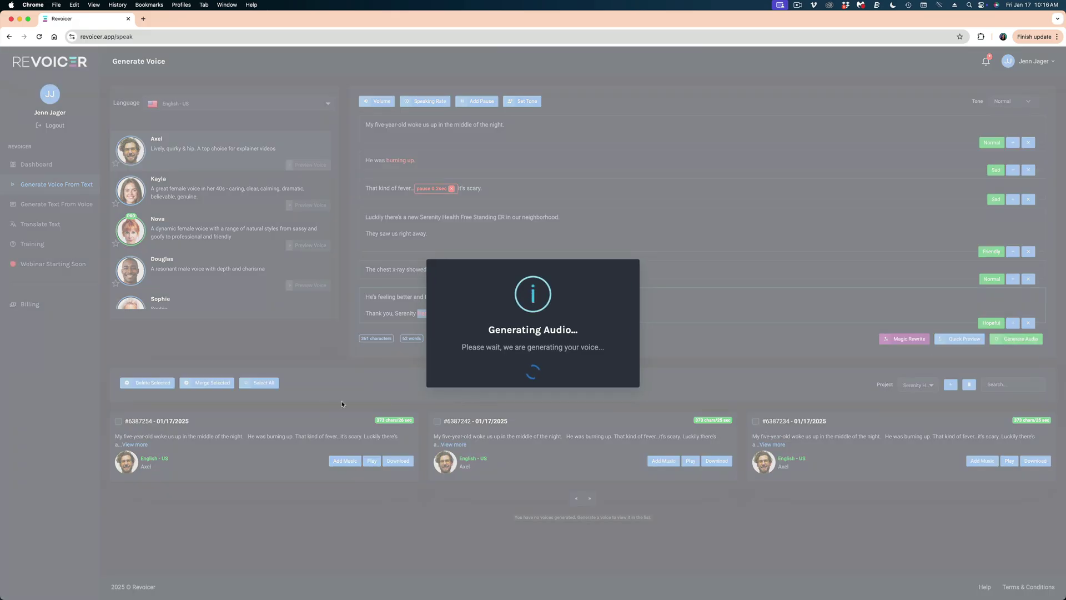
pyautogui.click(369, 461)
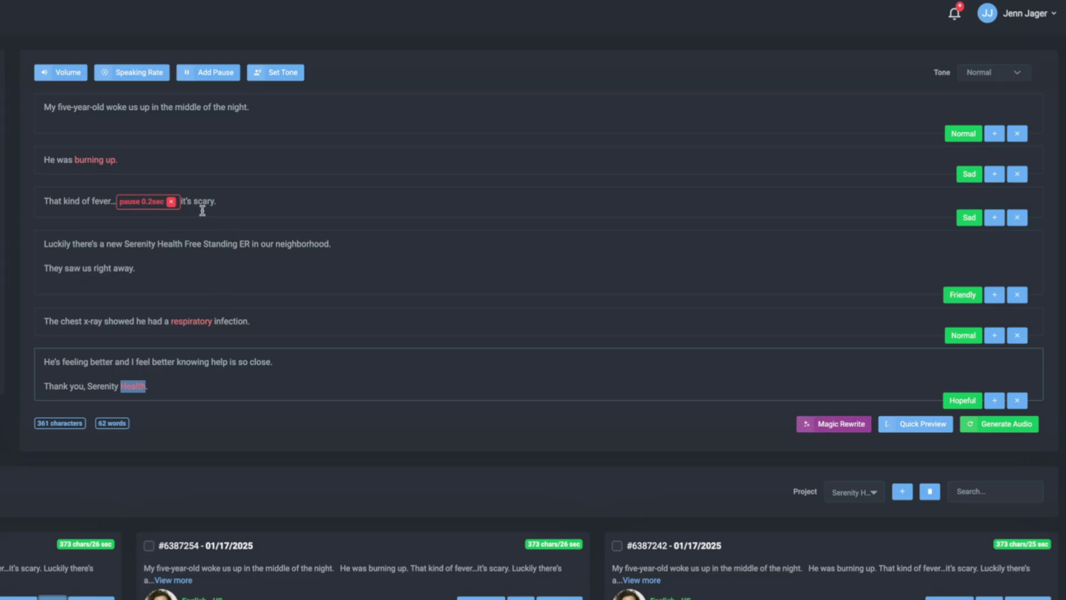
# Separate "it's scary." into its own passage with the Normal tone and a slower speaking rate
pyautogui.doubleClick(194, 201)
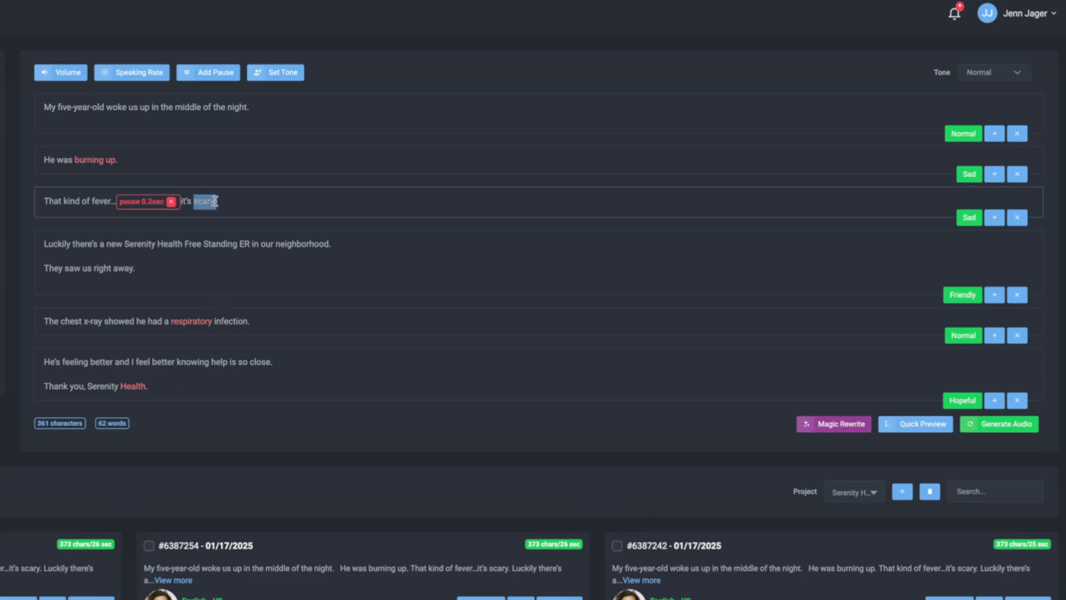
pyautogui.moveTo(199, 201); pyautogui.dragTo(182, 201)
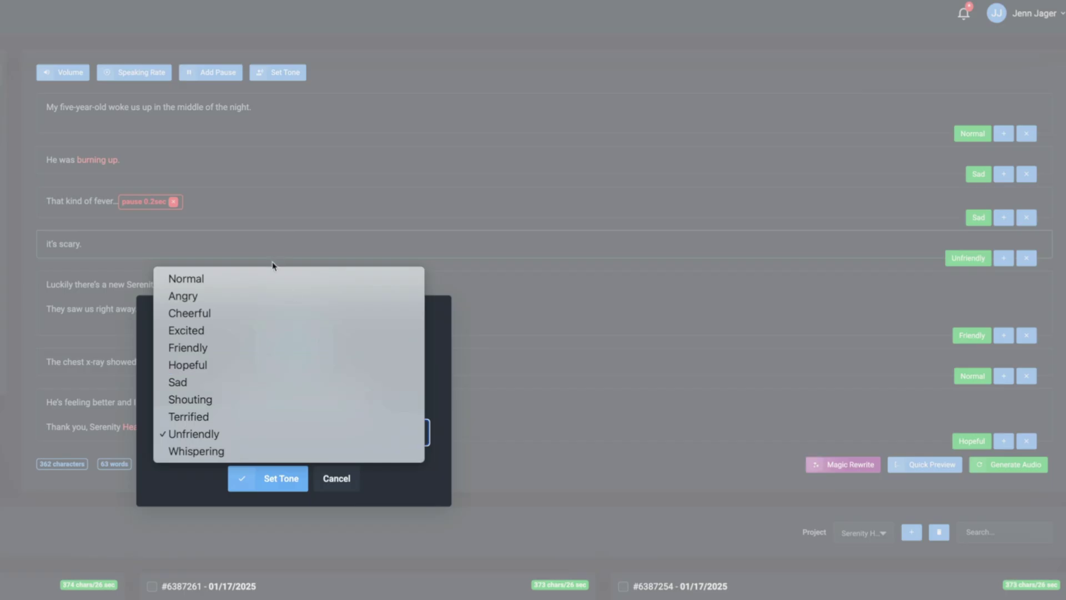
pyautogui.click(268, 277)
pyautogui.click(268, 478)
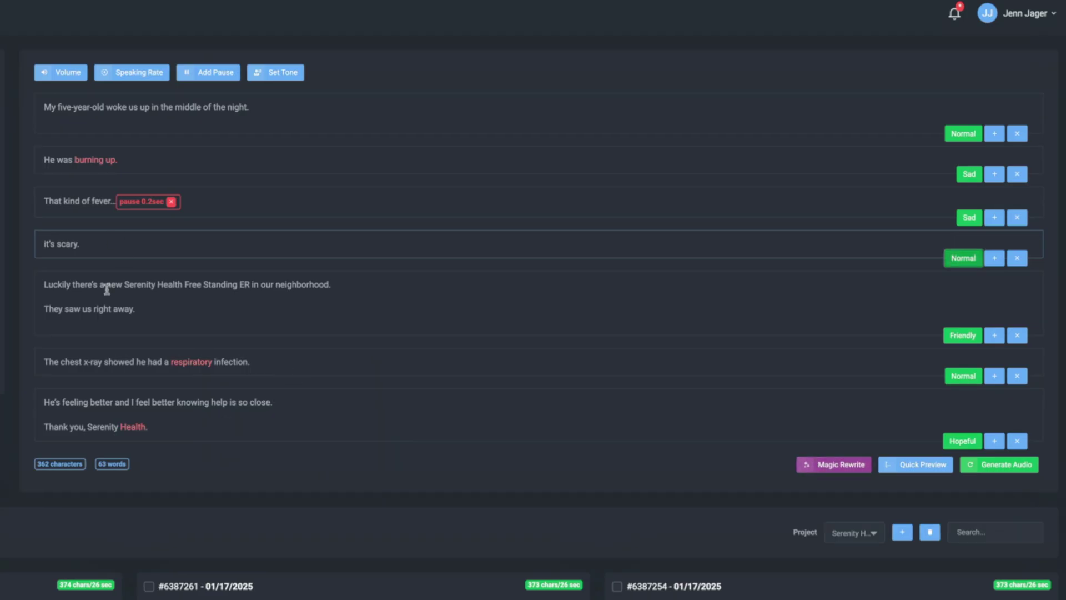
pyautogui.moveTo(89, 250); pyautogui.dragTo(39, 245)
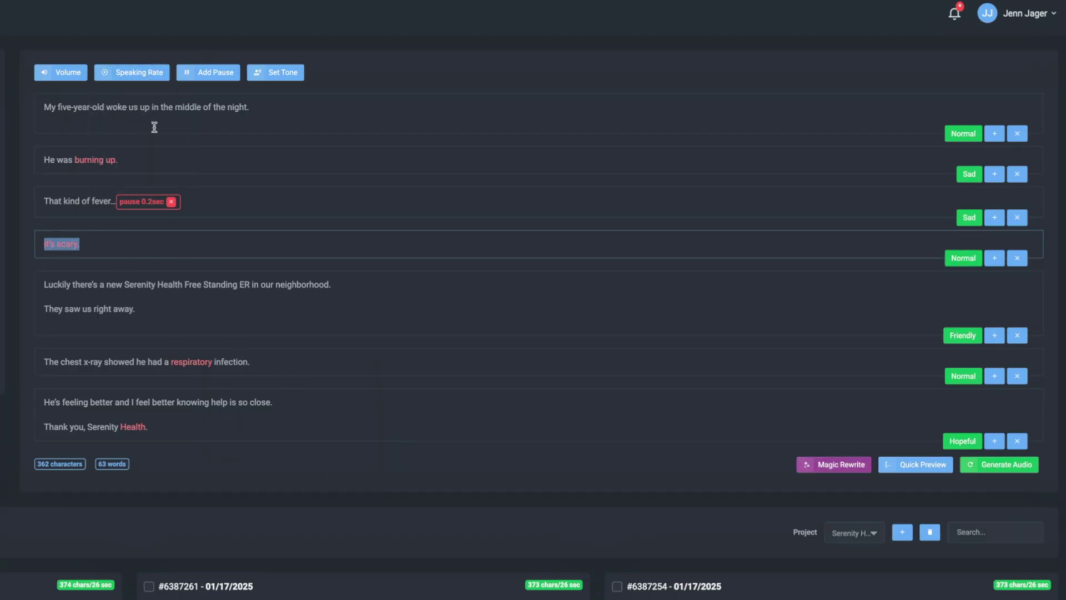
# Generate the voice-over with the adjusted "it's scary." passage and play the newest audio
pyautogui.click(1009, 470)
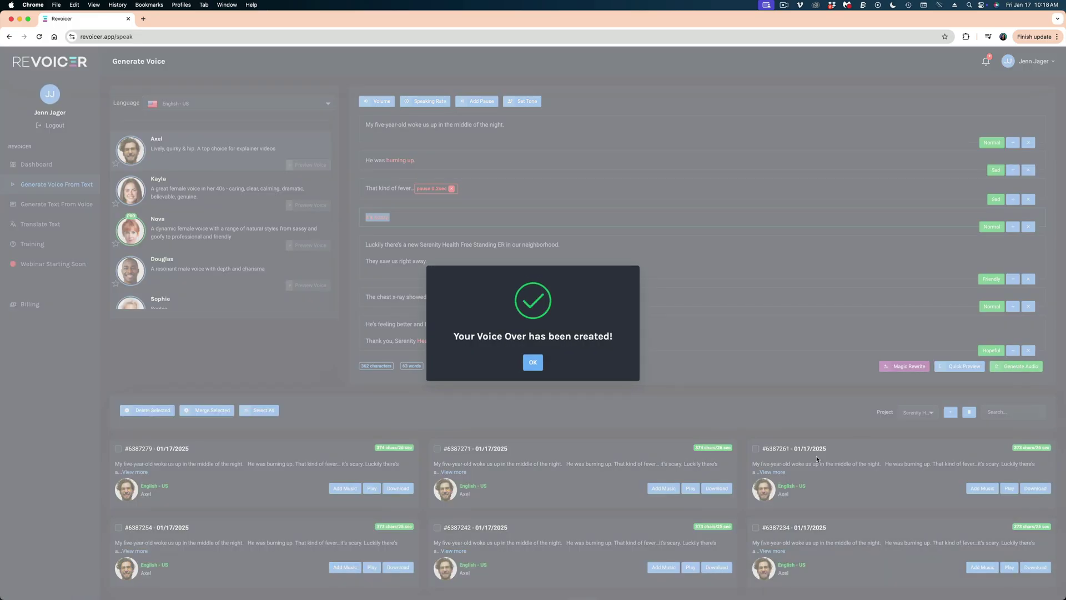
pyautogui.click(530, 362)
pyautogui.click(370, 488)
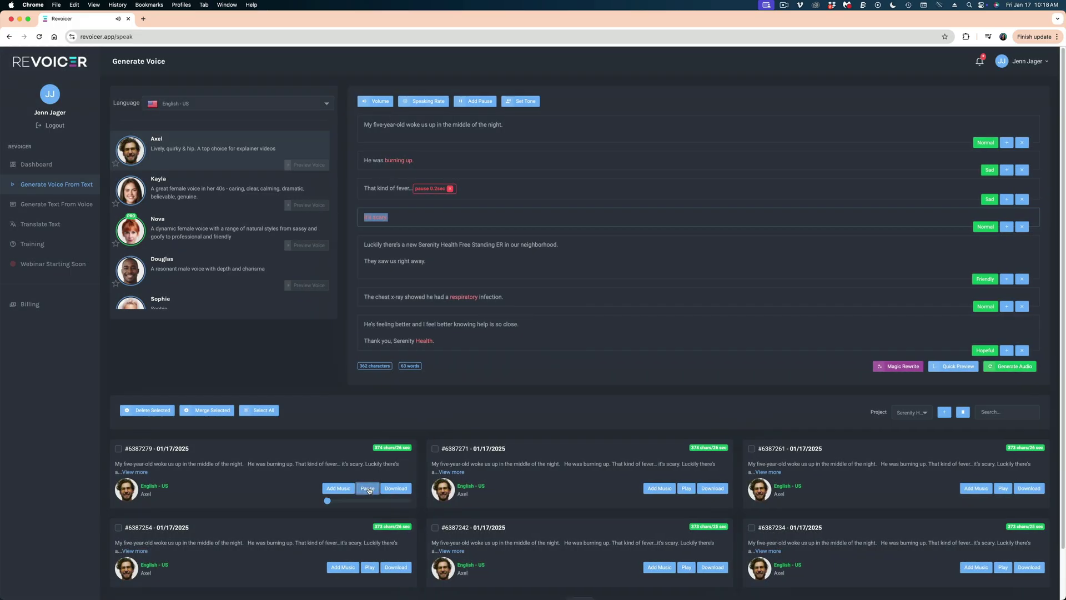